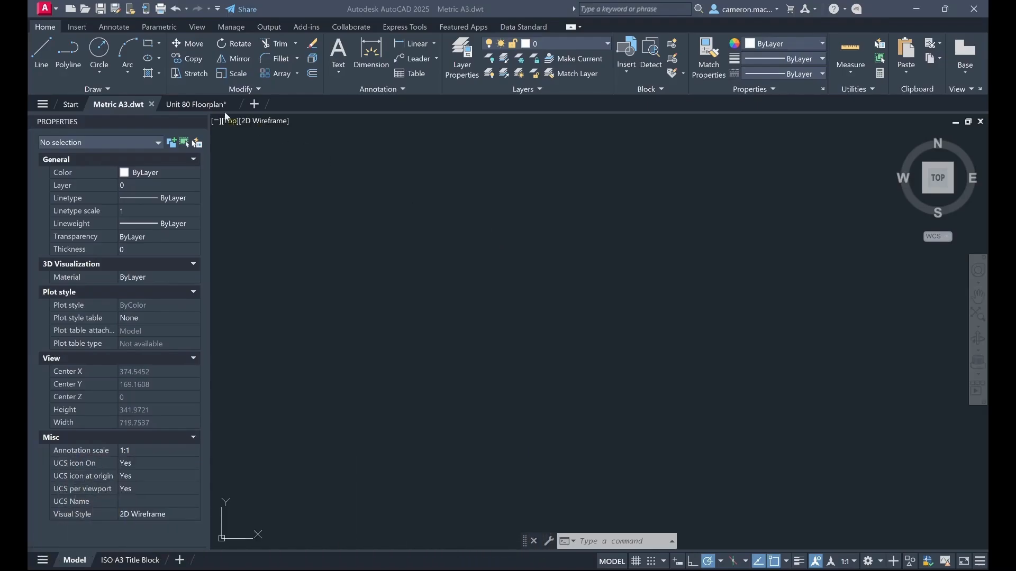
{"action": "left_click", "coordinate": [46, 9]}
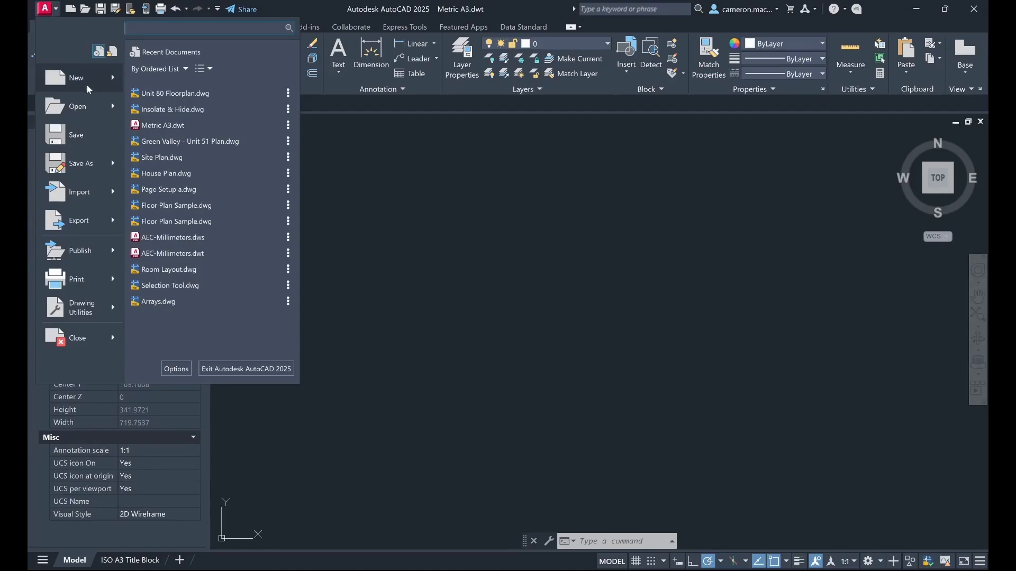
{"action": "mouse_move", "coordinate": [96, 166]}
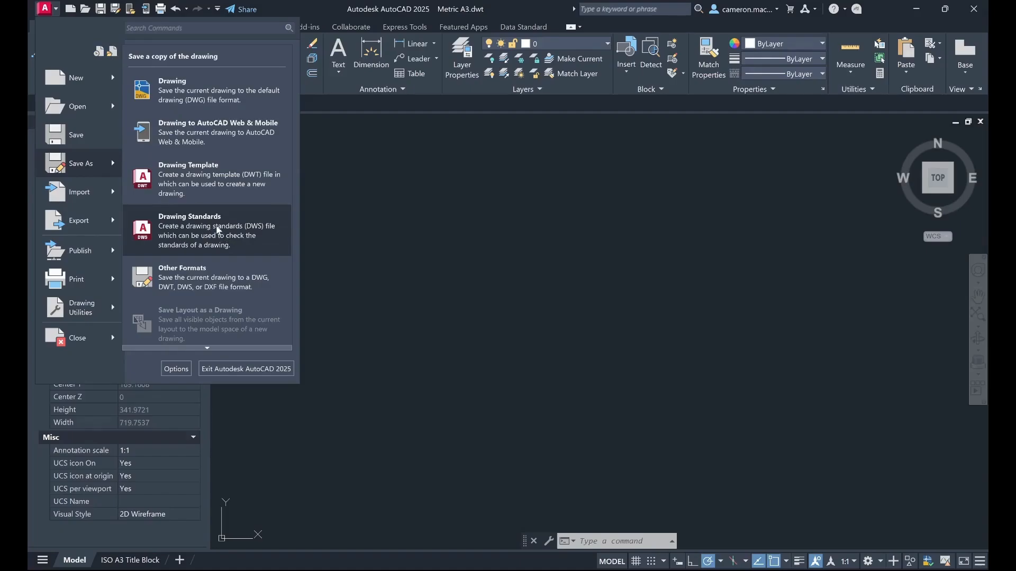
{"action": "left_click", "coordinate": [219, 230]}
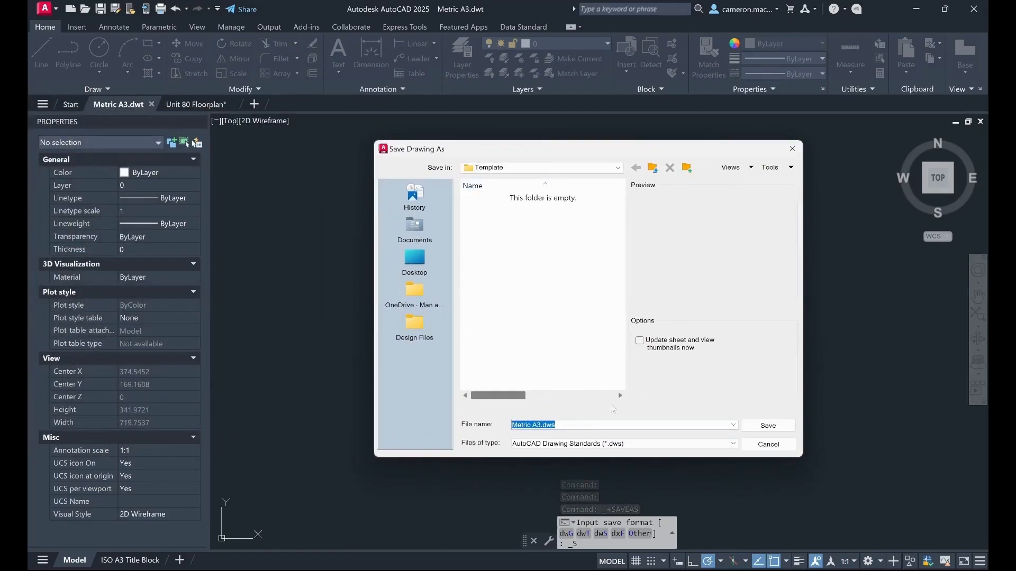
{"action": "left_click", "coordinate": [792, 149]}
{"action": "left_click", "coordinate": [565, 191]}
{"action": "left_click", "coordinate": [476, 217]}
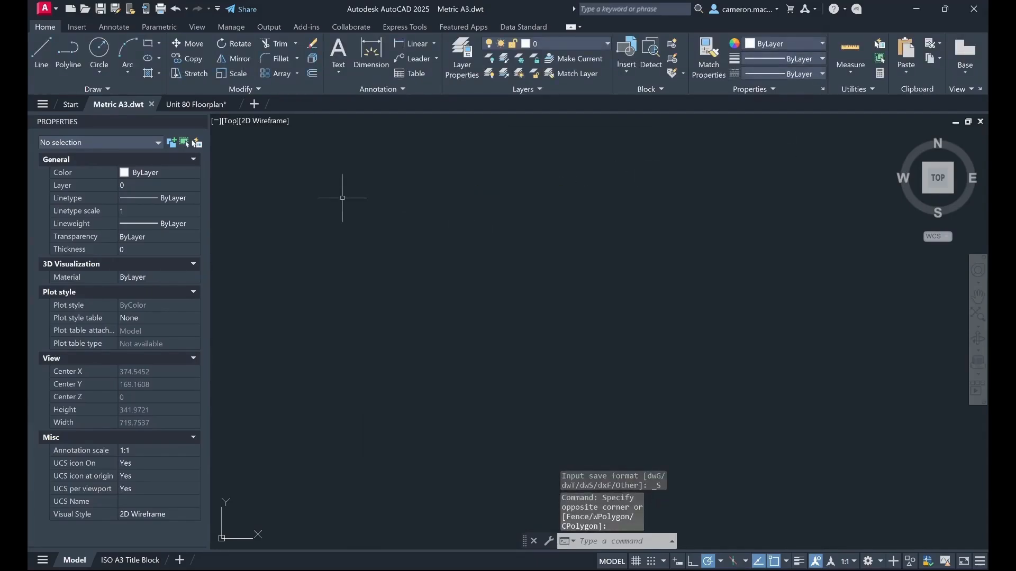
- Switch to the Unit 80 Floorplan drawing and associate the AEC-Millimeters.dws standards file with it
{"action": "left_click", "coordinate": [204, 108]}
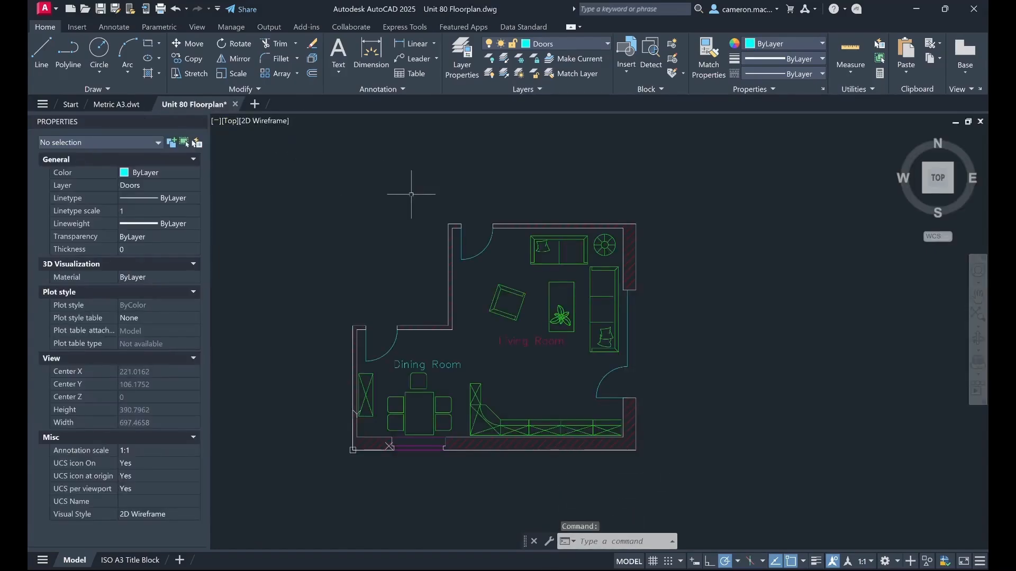
{"action": "middle_click_drag", "start_coordinate": [414, 259], "coordinate": [483, 260]}
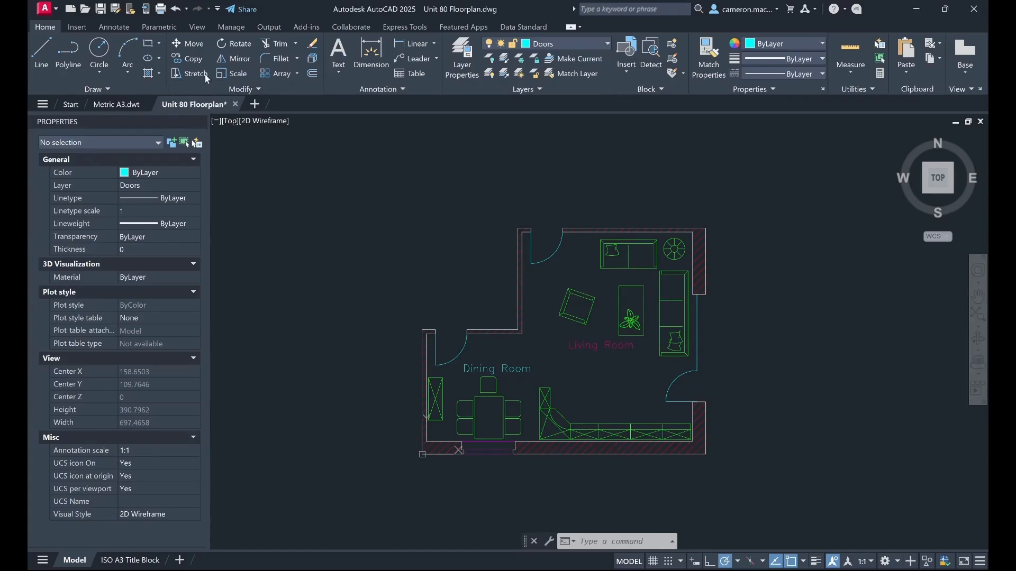
{"action": "left_click", "coordinate": [232, 29]}
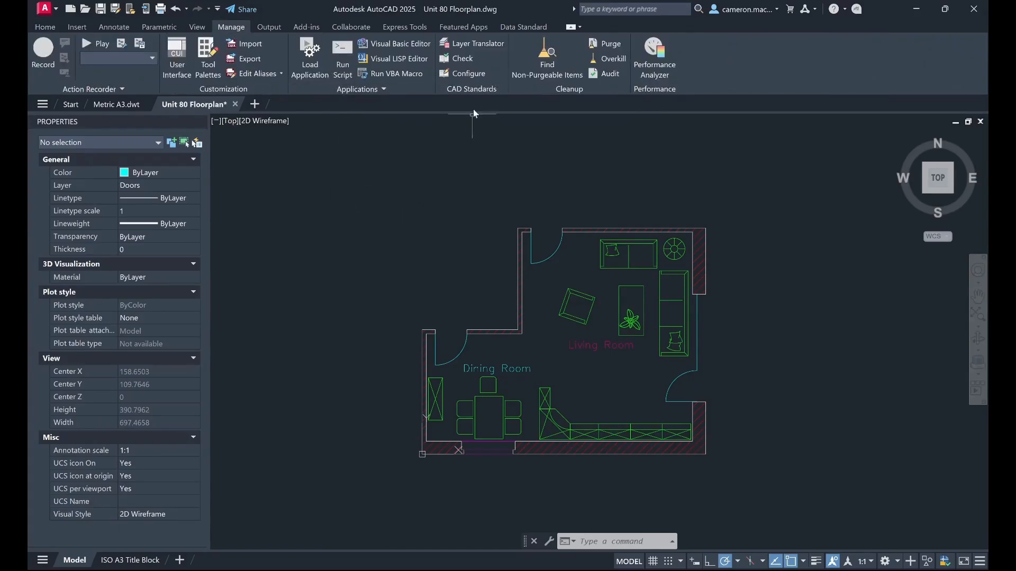
{"action": "left_click", "coordinate": [462, 74]}
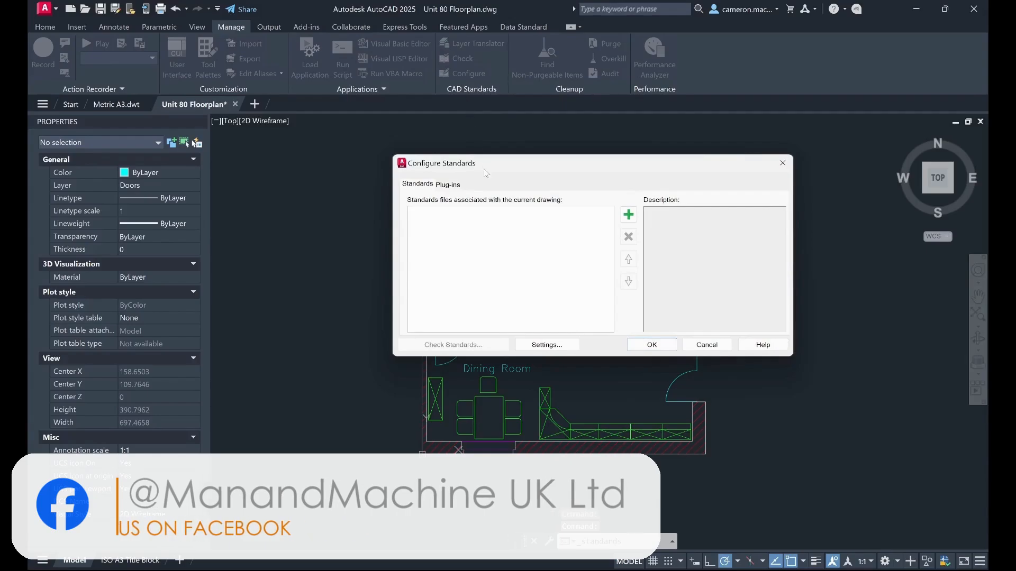
{"action": "left_click_drag", "start_coordinate": [450, 163], "coordinate": [552, 151]}
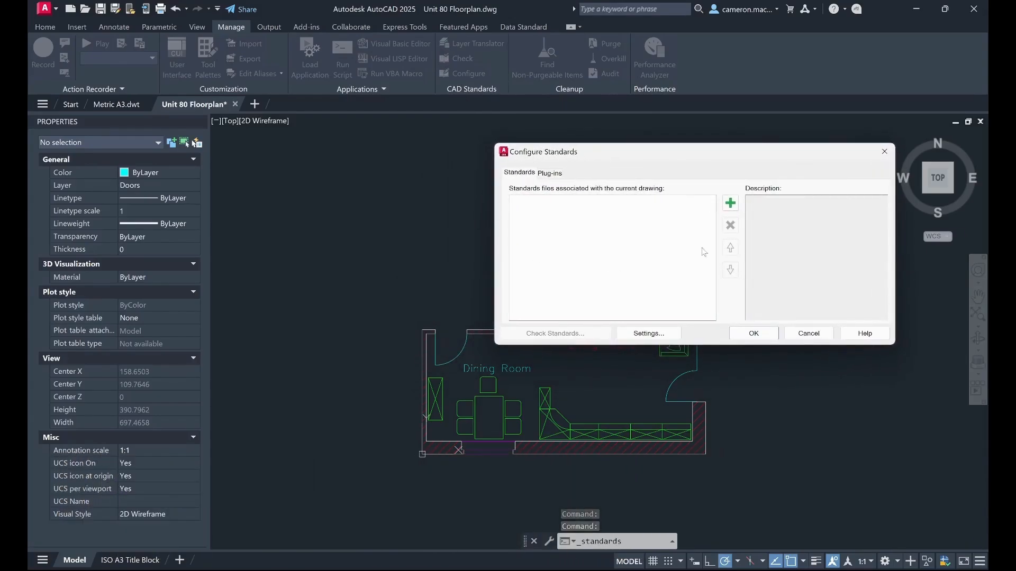
{"action": "left_click", "coordinate": [731, 205]}
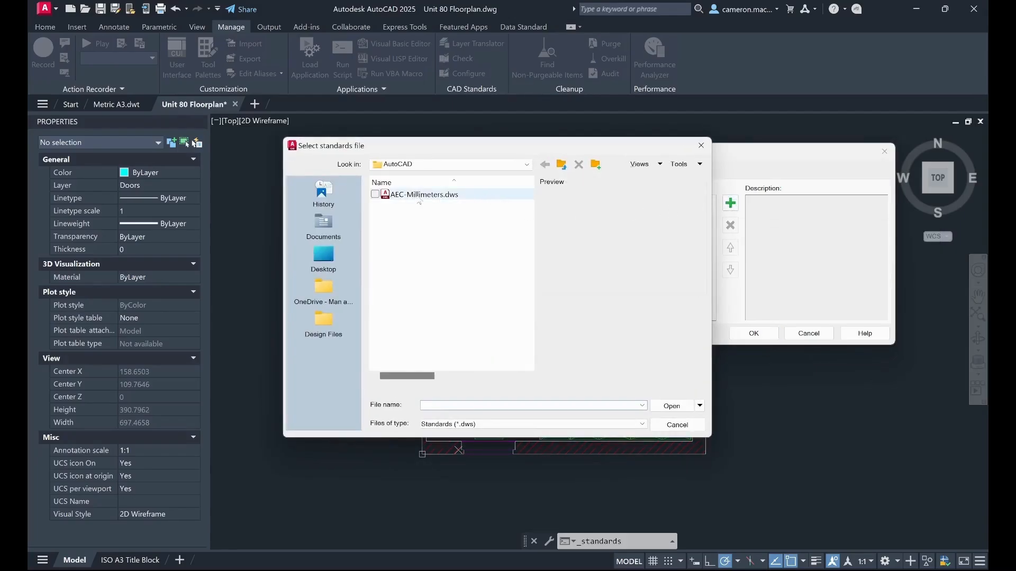
{"action": "left_click", "coordinate": [422, 196]}
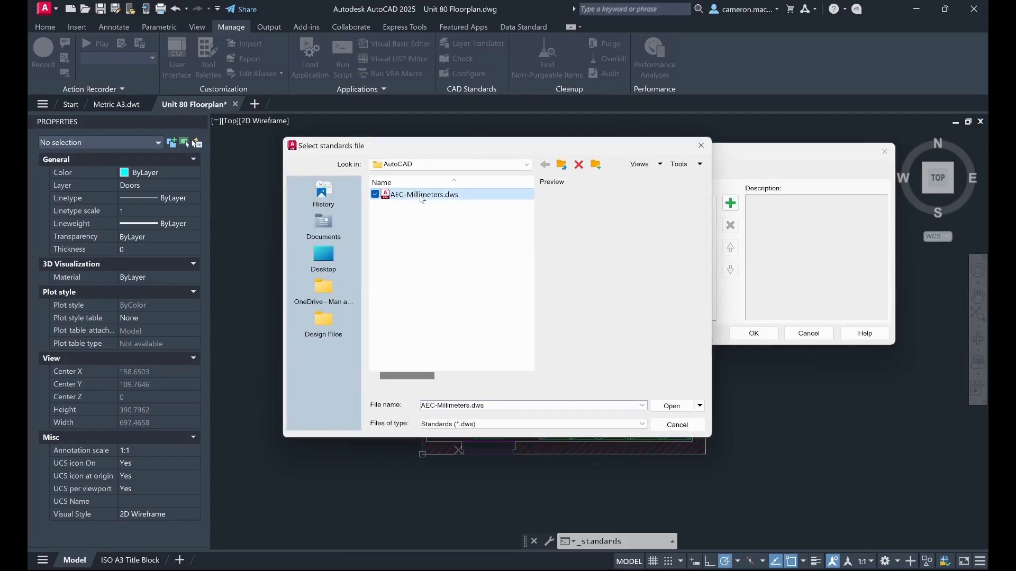
{"action": "left_click", "coordinate": [672, 406]}
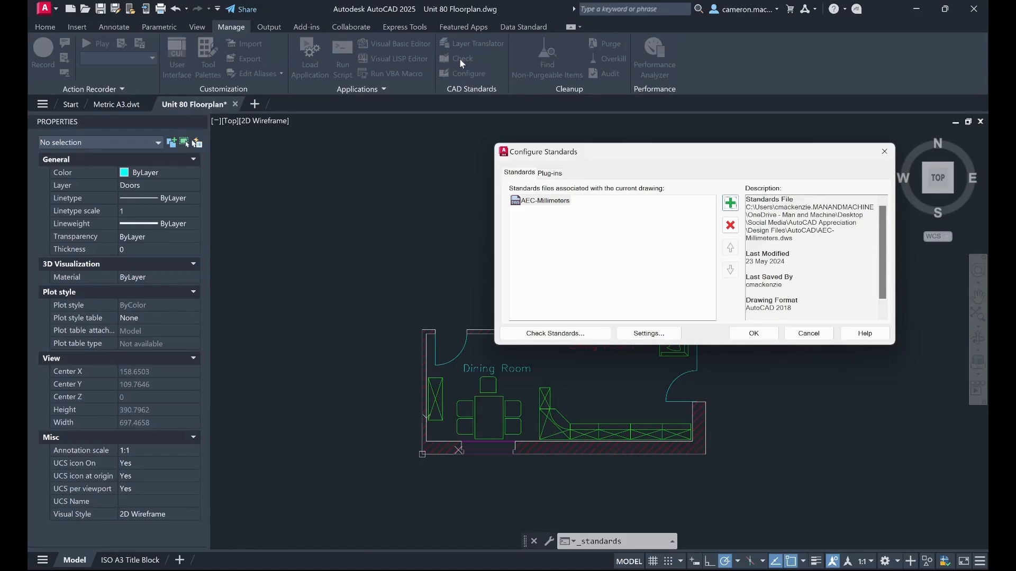
- Check the drawing against its standards, review the property changes for replacing dimstyle ISO-25 with ISO2, and advance without fixing
{"action": "left_click", "coordinate": [564, 334]}
{"action": "left_click_drag", "start_coordinate": [392, 178], "coordinate": [712, 178]}
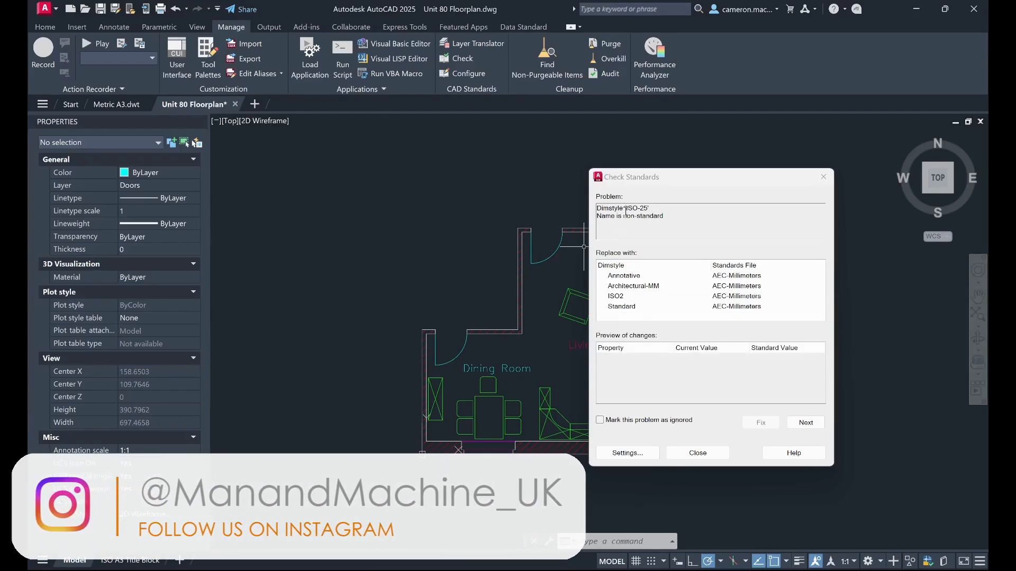
{"action": "left_click", "coordinate": [617, 296]}
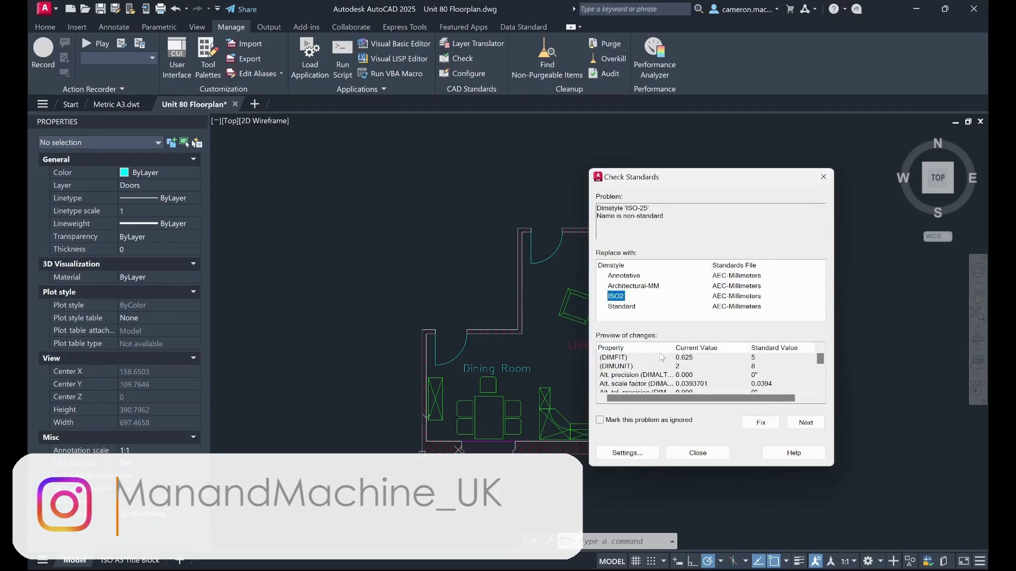
{"action": "left_click_drag", "start_coordinate": [760, 466], "coordinate": [773, 511]}
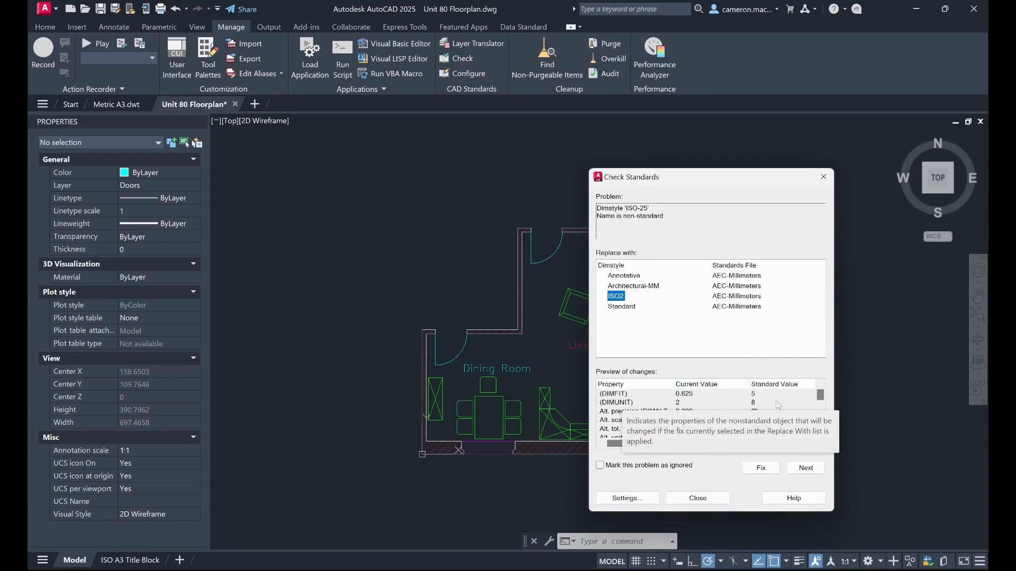
{"action": "scroll", "coordinate": [765, 403], "scroll_direction": "down", "scroll_amount": 1}
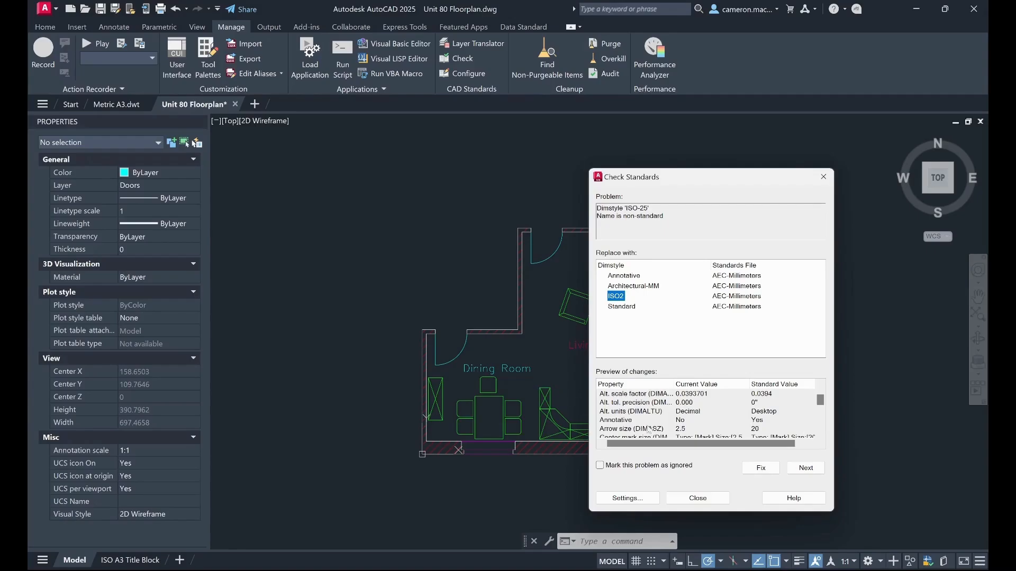
{"action": "scroll", "coordinate": [675, 430], "scroll_direction": "down", "scroll_amount": 4}
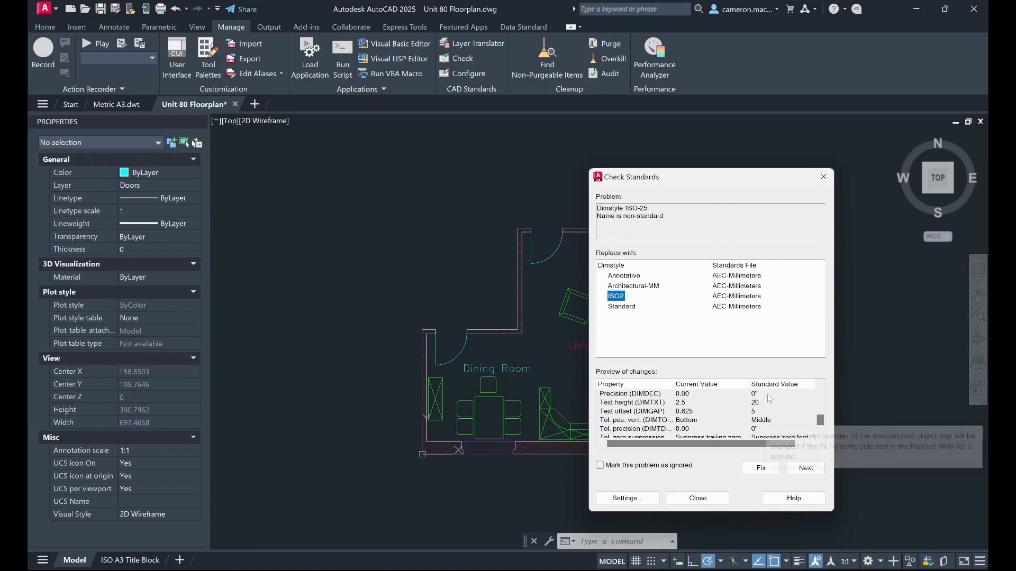
{"action": "left_click", "coordinate": [805, 468]}
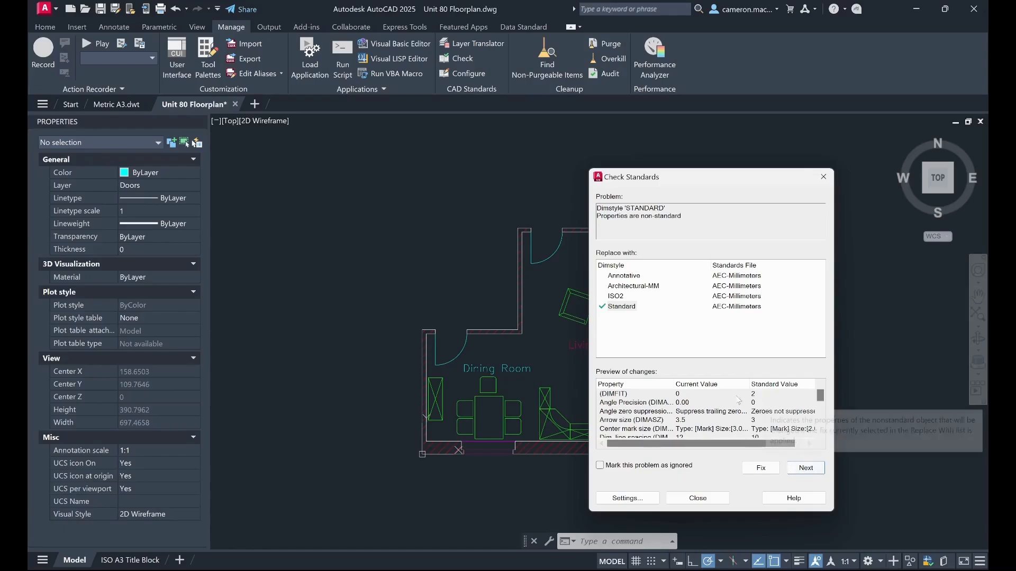
- Preview Standard as the replacement for dimstyle MaM and Border for the Title Block layer, advancing past each without fixing
{"action": "left_click", "coordinate": [806, 472]}
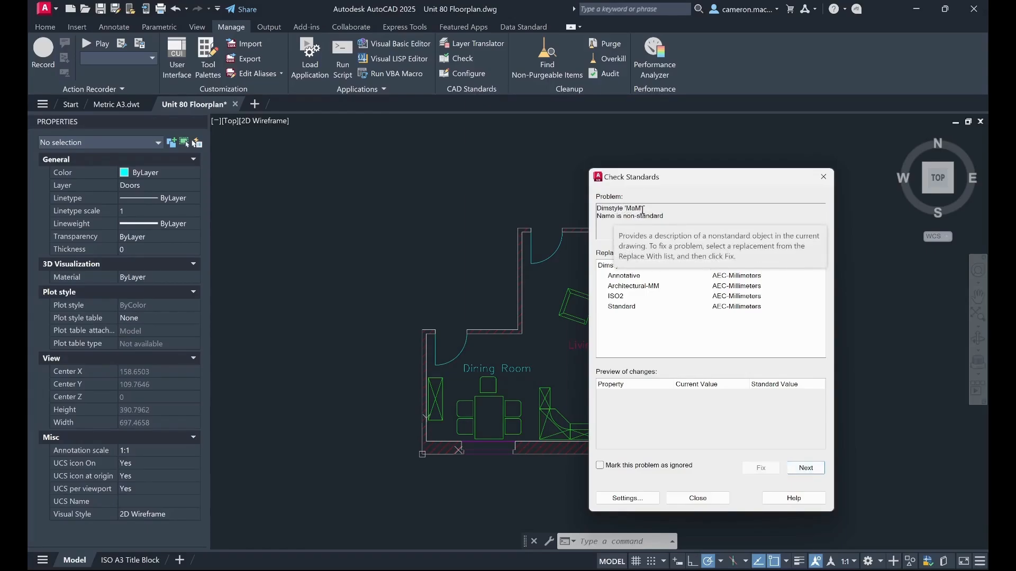
{"action": "left_click", "coordinate": [617, 308]}
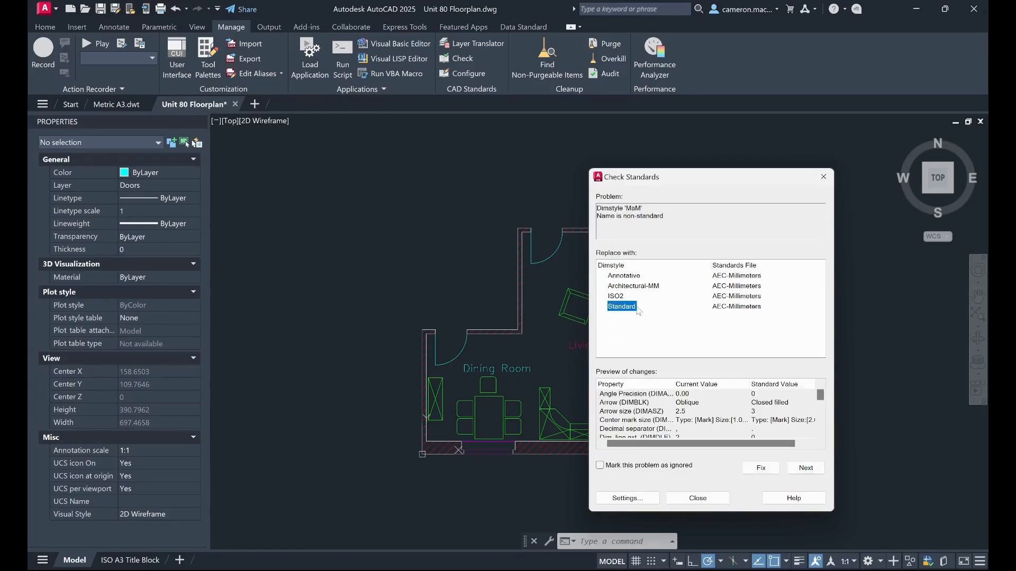
{"action": "left_click", "coordinate": [806, 468]}
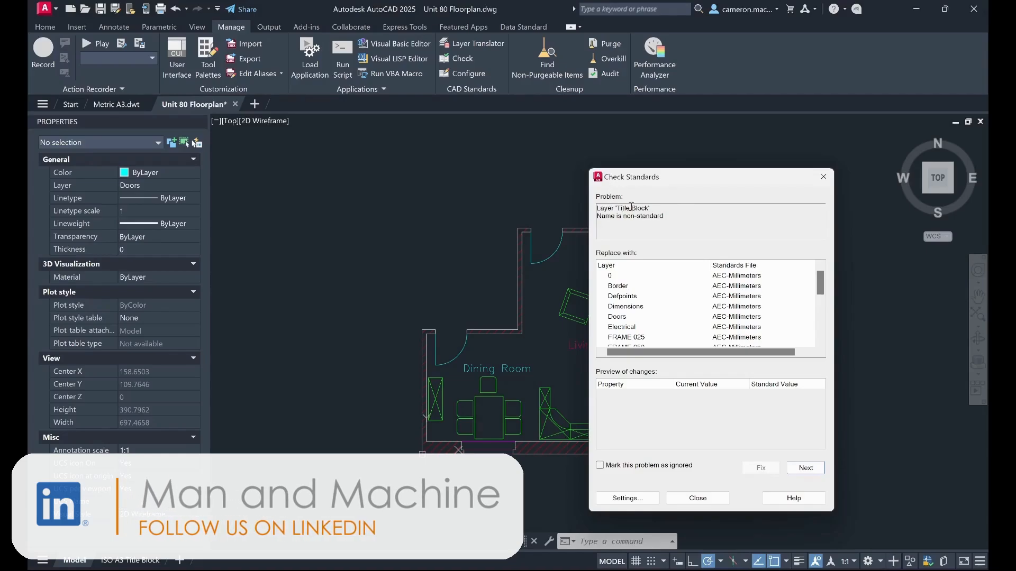
{"action": "left_click", "coordinate": [619, 287]}
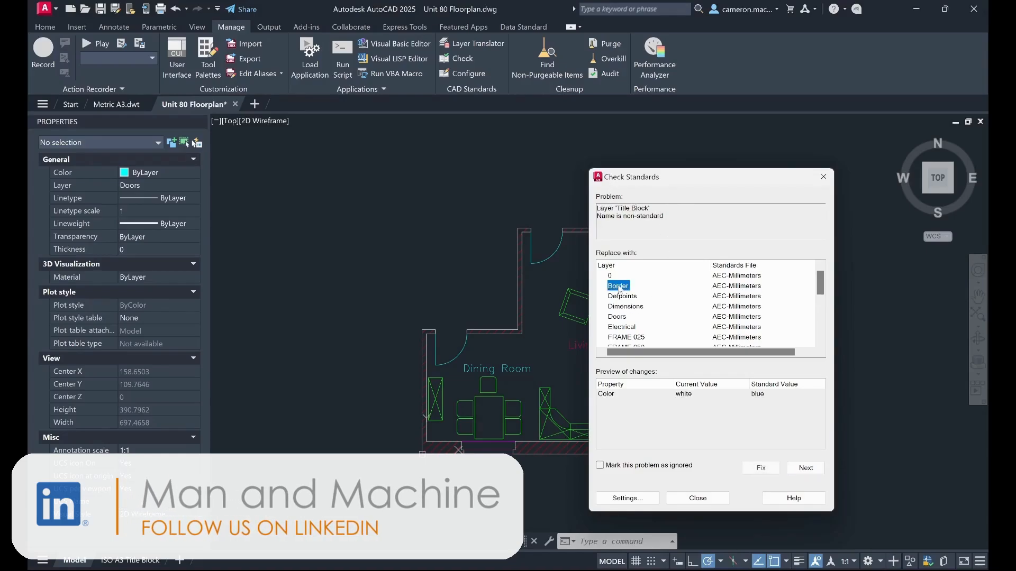
{"action": "left_click", "coordinate": [807, 471]}
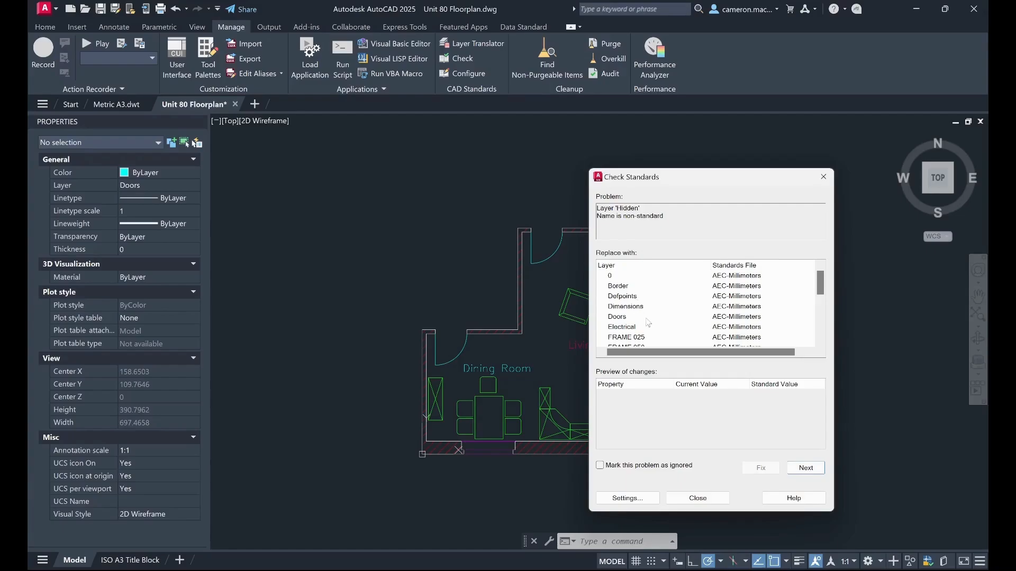
- Look through the standard layers for a match to the Hidden layer, select Defpoints, and advance without fixing
{"action": "scroll", "coordinate": [643, 319], "scroll_direction": "down", "scroll_amount": 2}
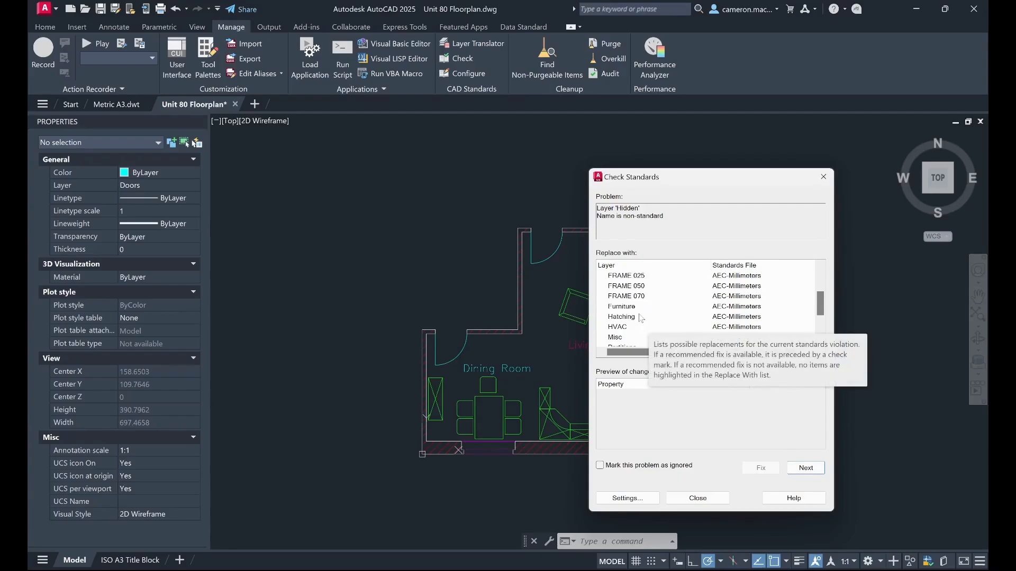
{"action": "scroll", "coordinate": [640, 318], "scroll_direction": "down", "scroll_amount": 2}
{"action": "scroll", "coordinate": [643, 338], "scroll_direction": "up", "scroll_amount": 4}
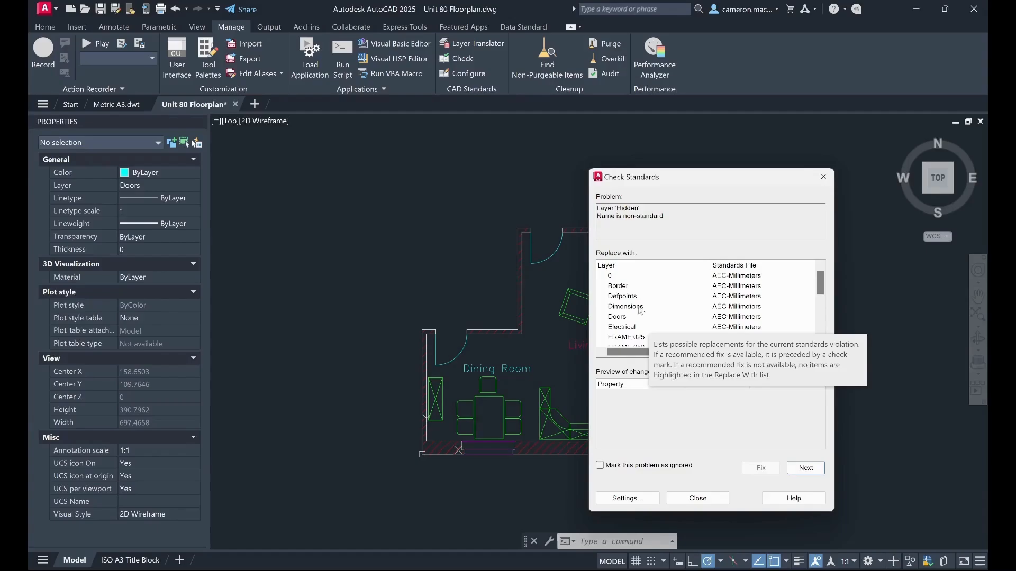
{"action": "scroll", "coordinate": [656, 309], "scroll_direction": "down", "scroll_amount": 1}
{"action": "scroll", "coordinate": [669, 312], "scroll_direction": "down", "scroll_amount": 2}
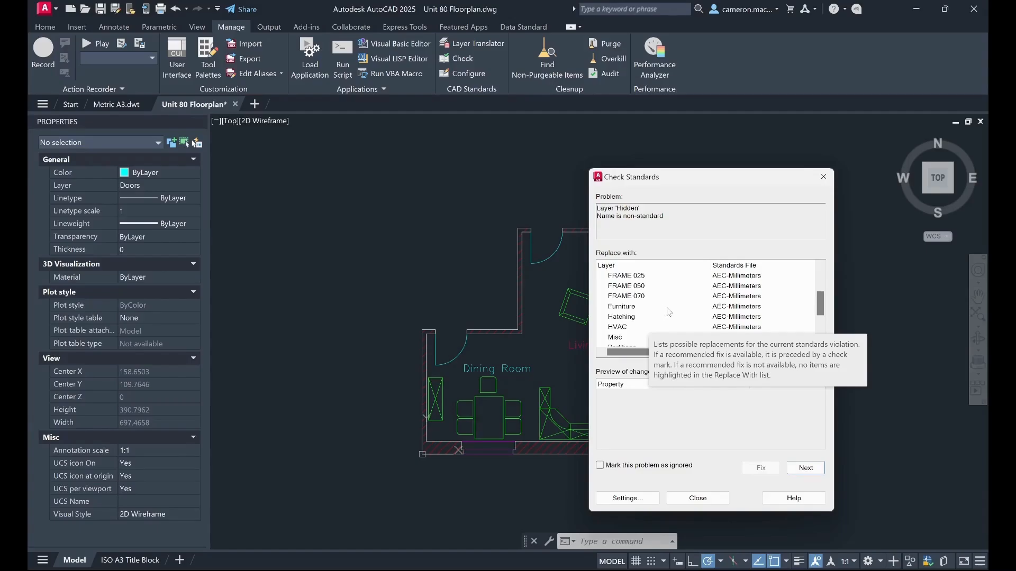
{"action": "scroll", "coordinate": [670, 314], "scroll_direction": "up", "scroll_amount": 3}
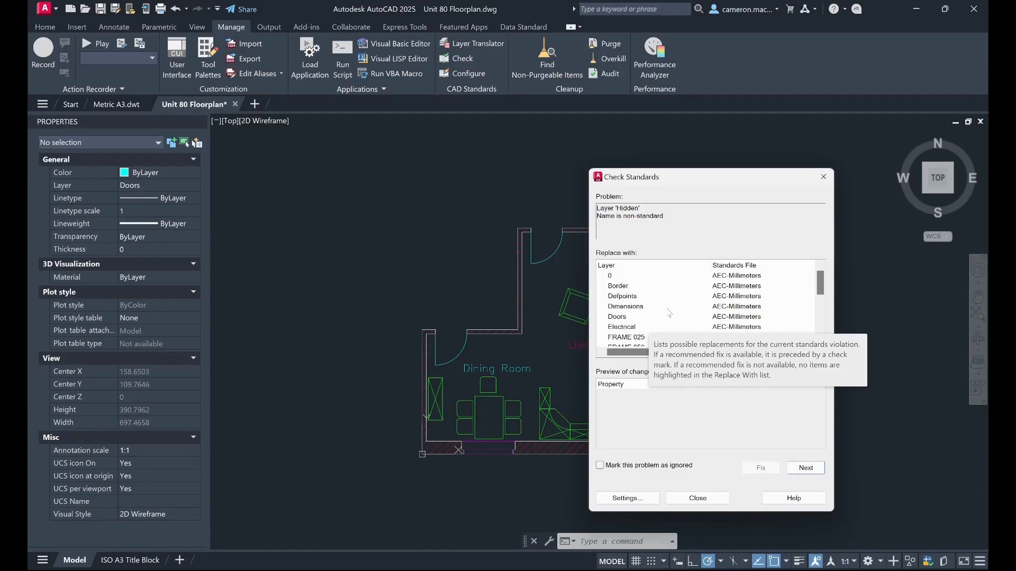
{"action": "left_click", "coordinate": [631, 297]}
{"action": "left_click", "coordinate": [802, 470]}
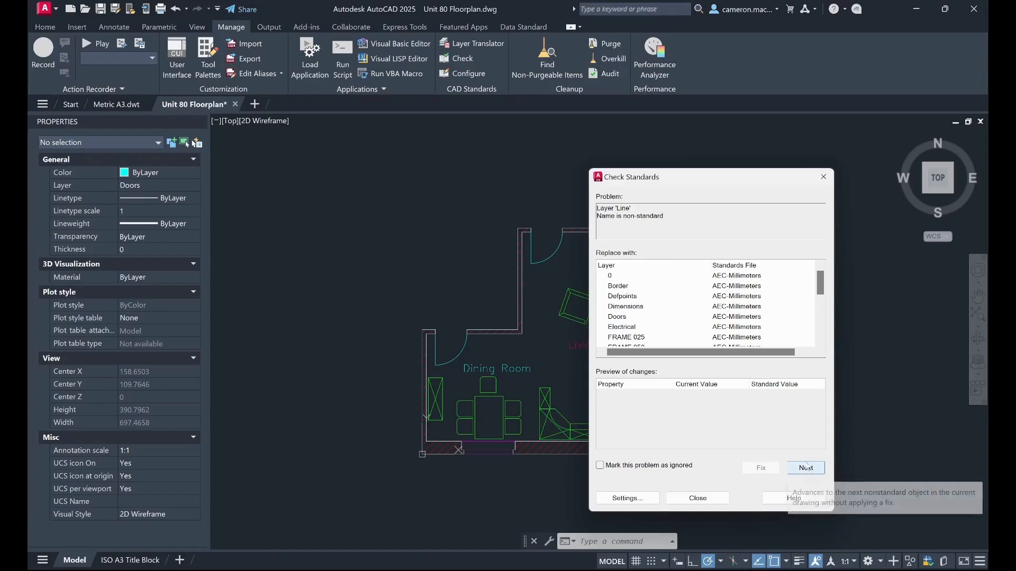
- Preview Walls and 0 as replacements for the Line layer, and advance to the next problem without fixing
{"action": "scroll", "coordinate": [651, 309], "scroll_direction": "down", "scroll_amount": 3}
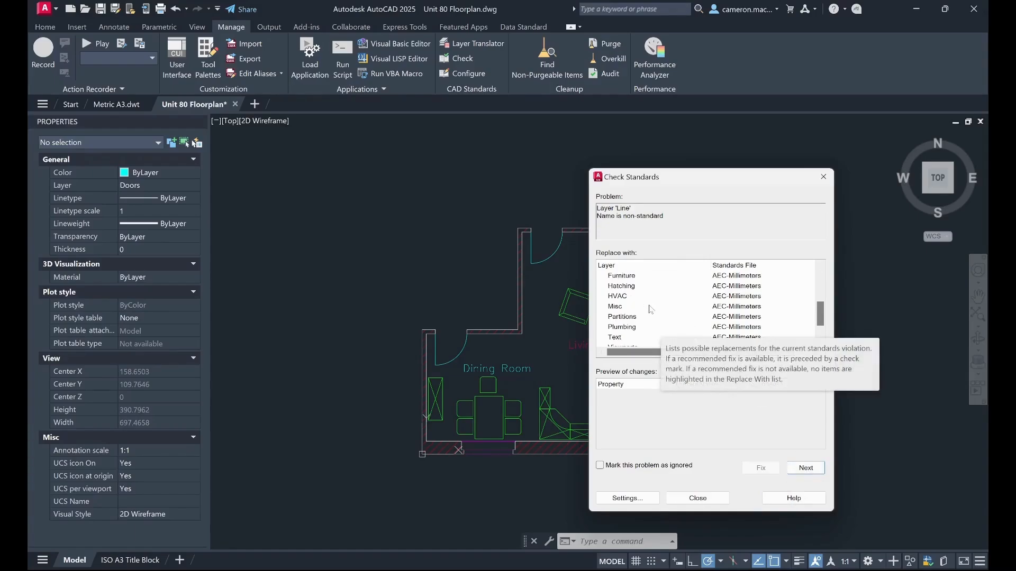
{"action": "scroll", "coordinate": [650, 309], "scroll_direction": "down", "scroll_amount": 1}
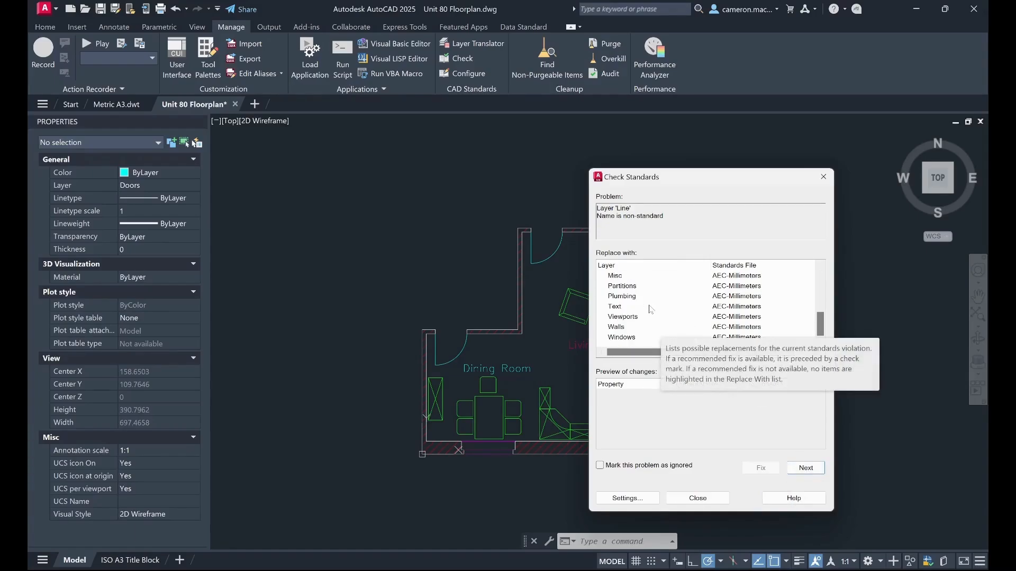
{"action": "left_click", "coordinate": [627, 328]}
{"action": "scroll", "coordinate": [627, 330], "scroll_direction": "up", "scroll_amount": 4}
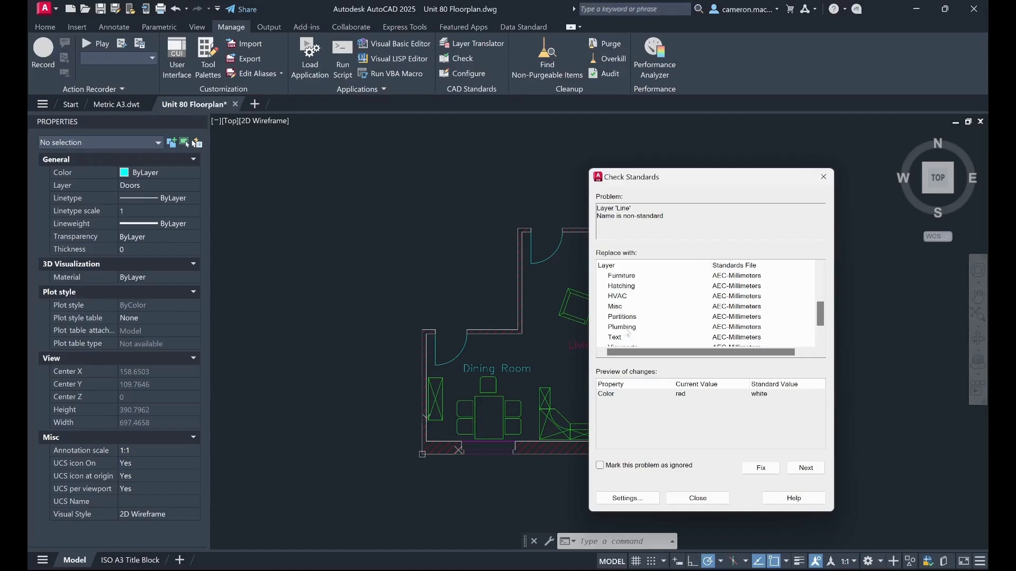
{"action": "left_click", "coordinate": [627, 277]}
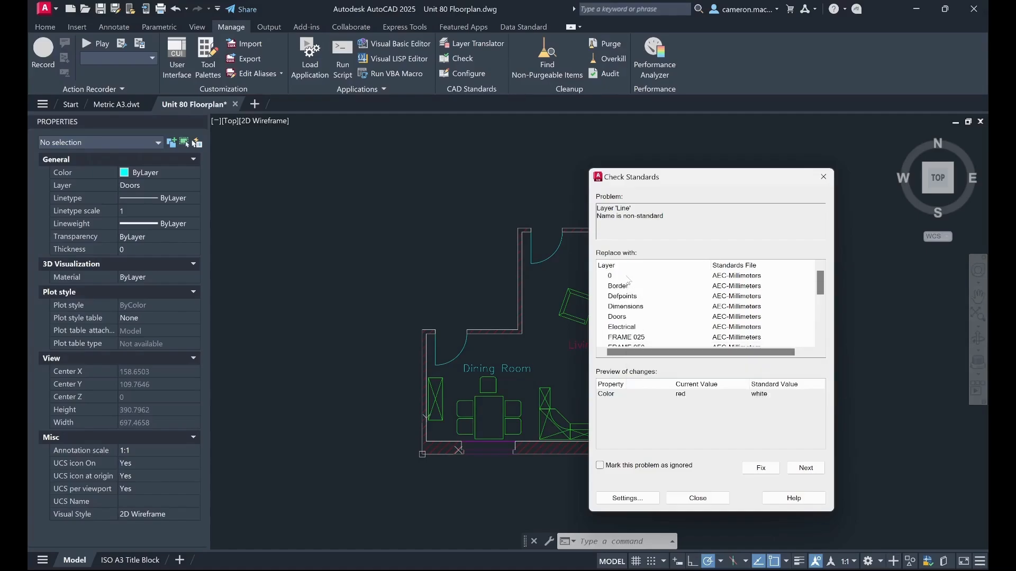
{"action": "left_click", "coordinate": [613, 285]}
{"action": "key", "text": "Up"}
{"action": "left_click", "coordinate": [806, 468]}
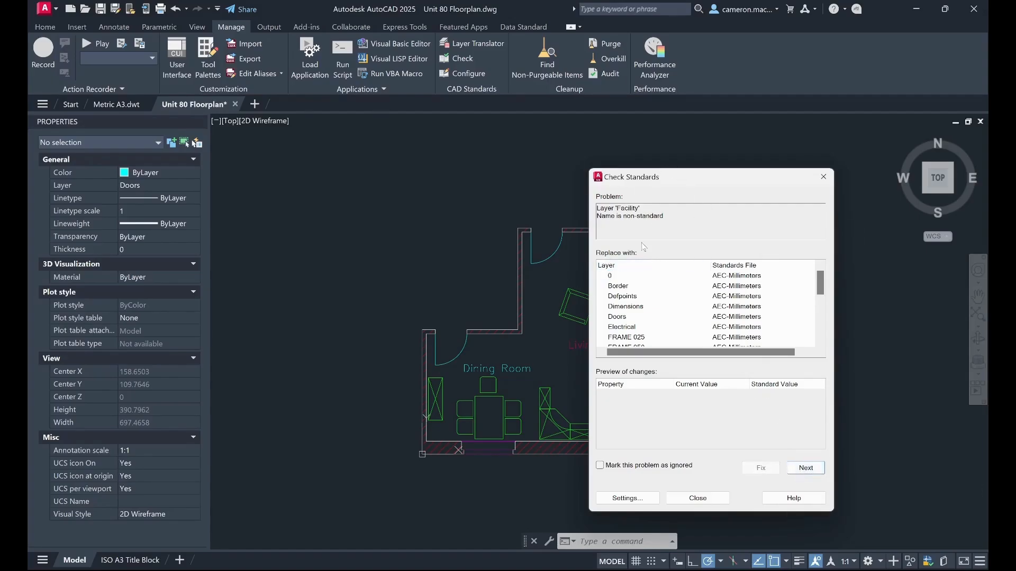
- Look through the standard layers for the Facility layer, preview HVAC as its replacement, and advance without fixing
{"action": "scroll", "coordinate": [622, 318], "scroll_direction": "down", "scroll_amount": 2}
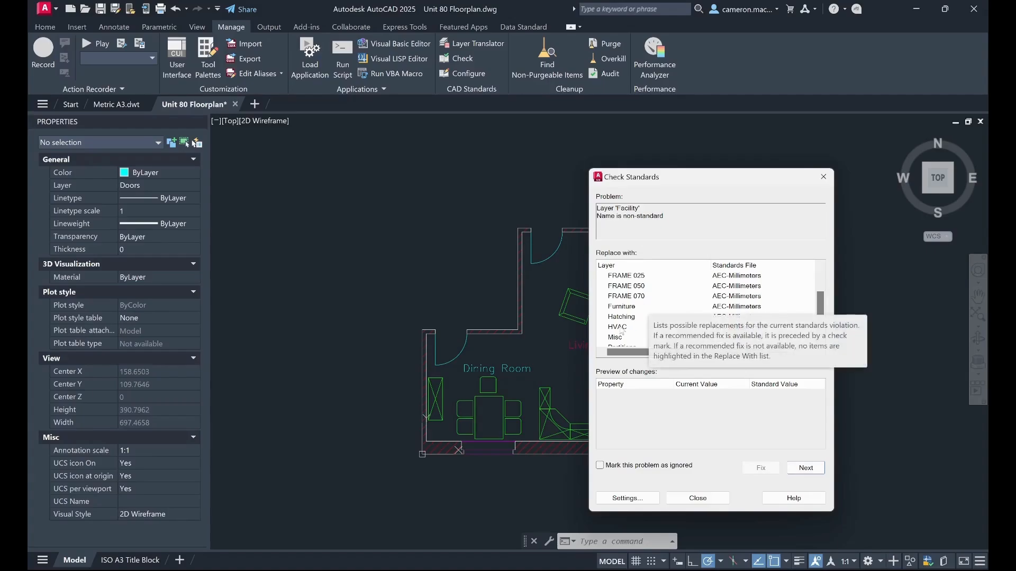
{"action": "scroll", "coordinate": [623, 333], "scroll_direction": "down", "scroll_amount": 3}
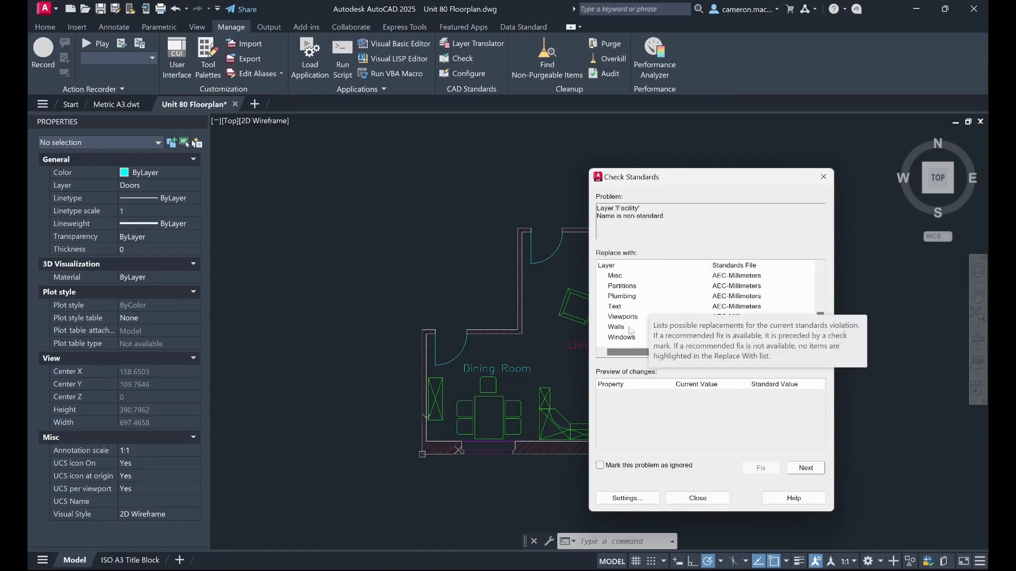
{"action": "left_click", "coordinate": [618, 296]}
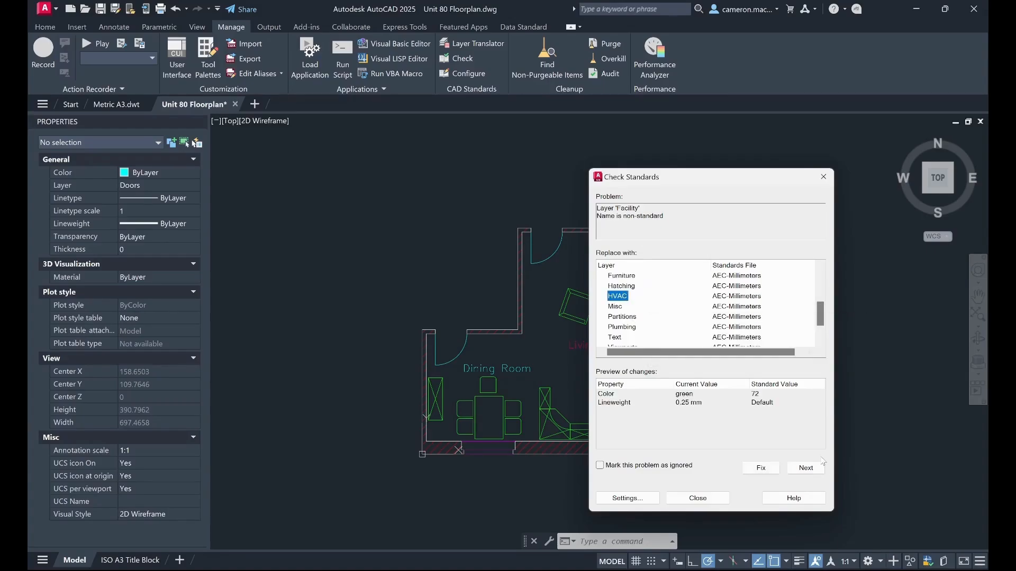
{"action": "left_click", "coordinate": [805, 468]}
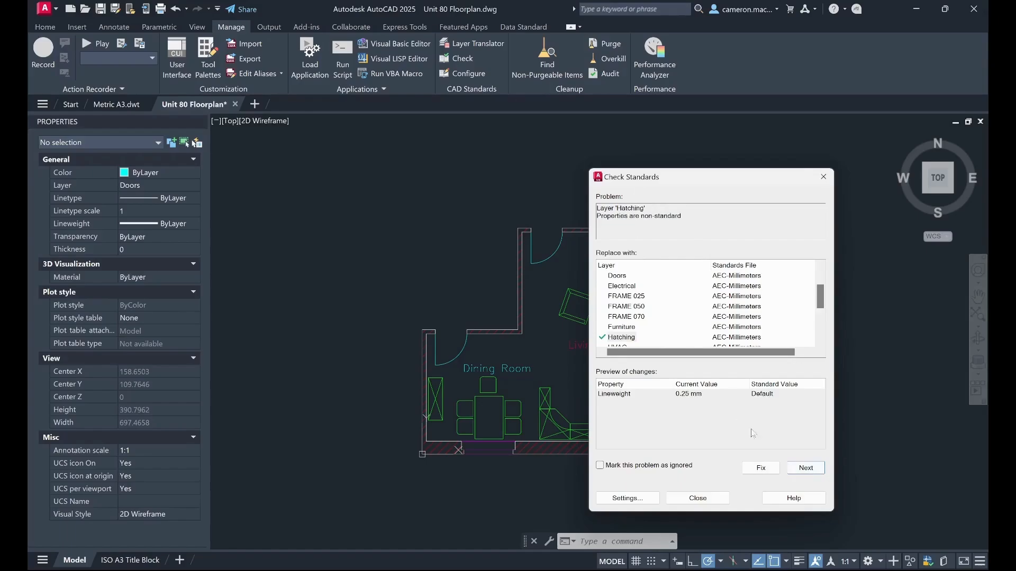
- Skip the Hatching and Doors layer problems, and select Dimensions as the replacement for the Dimension Line layer, advancing without fixing
{"action": "left_click", "coordinate": [817, 472]}
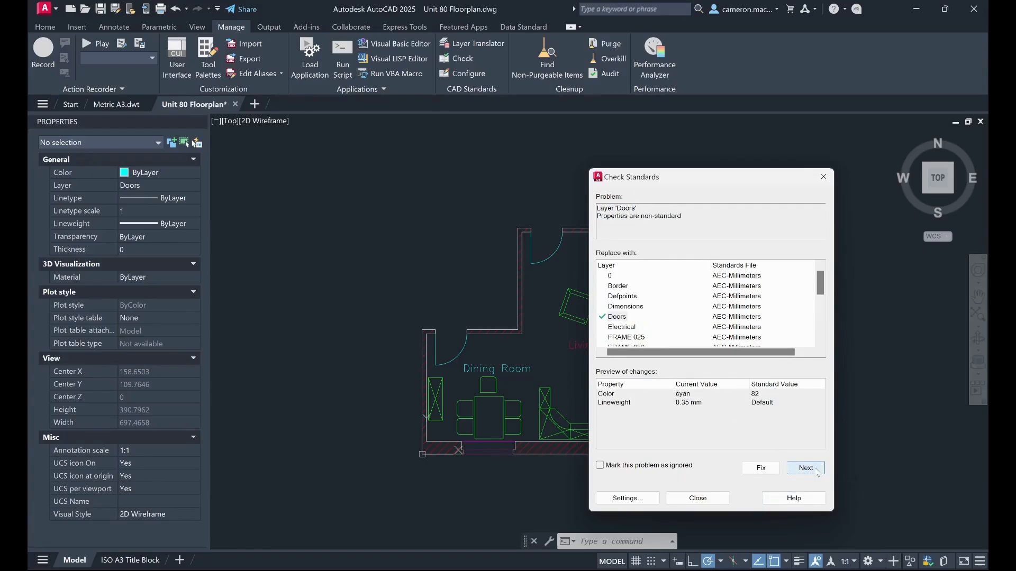
{"action": "left_click", "coordinate": [817, 472]}
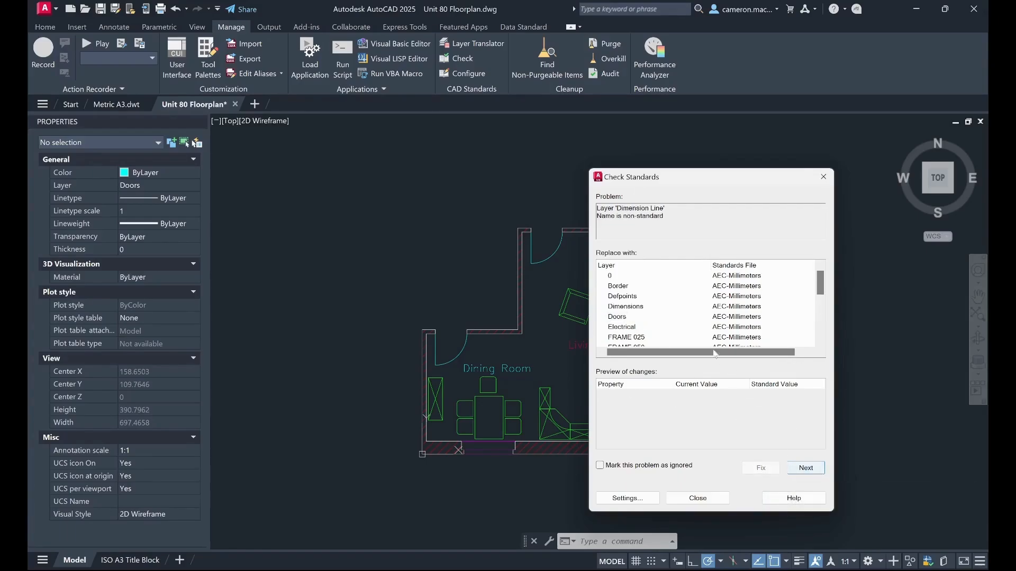
{"action": "left_click", "coordinate": [637, 307]}
{"action": "left_click", "coordinate": [805, 468]}
- Select Walls as the standard replacement for the Wall layer and advance to the next problem without fixing
{"action": "scroll", "coordinate": [650, 311], "scroll_direction": "down", "scroll_amount": 2}
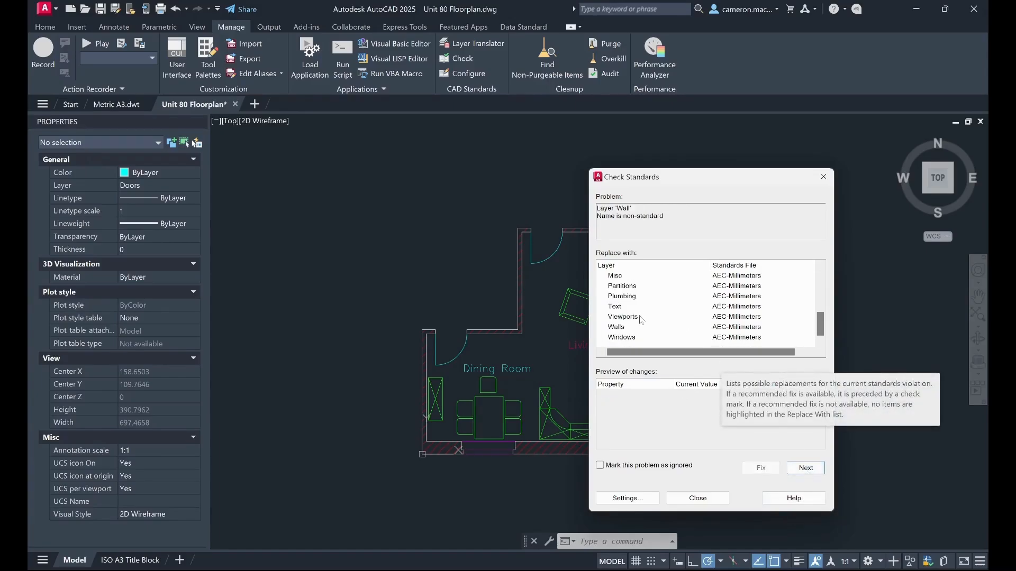
{"action": "left_click", "coordinate": [616, 327]}
{"action": "left_click", "coordinate": [806, 469]}
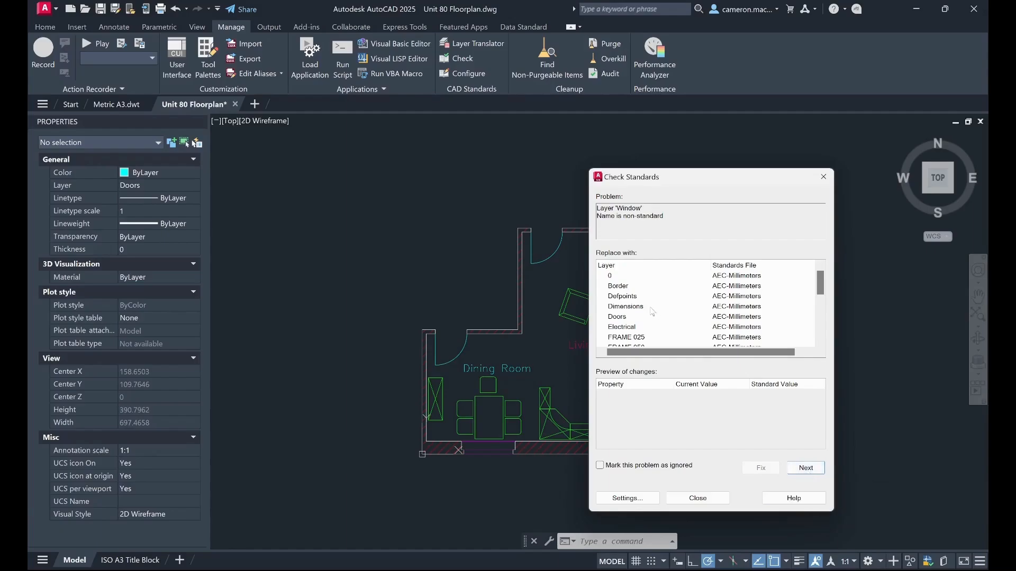
- Preview Windows as the standard replacement for the Window layer and advance without fixing
{"action": "scroll", "coordinate": [650, 314], "scroll_direction": "down", "scroll_amount": 2}
{"action": "scroll", "coordinate": [651, 314], "scroll_direction": "down", "scroll_amount": 2}
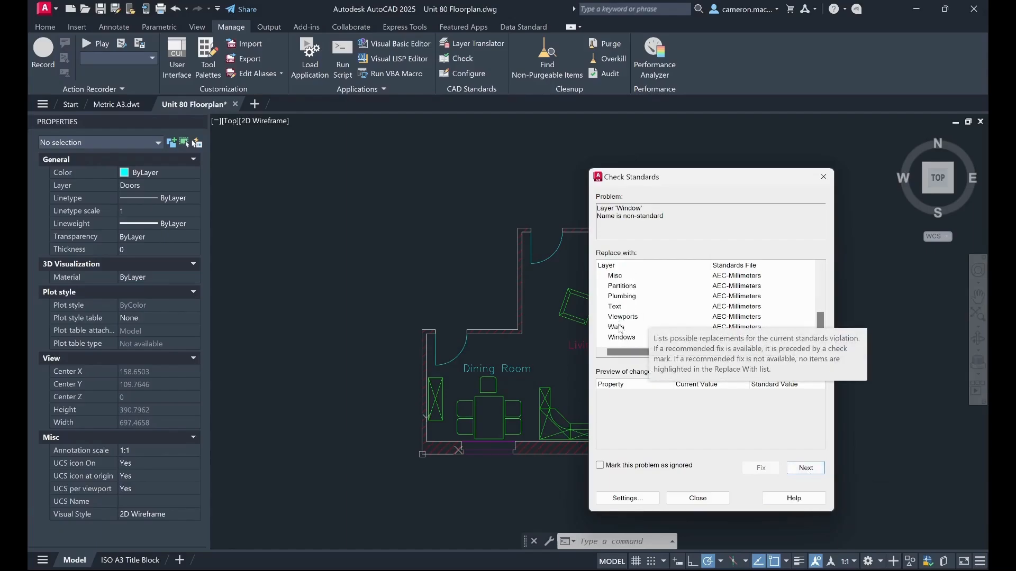
{"action": "left_click", "coordinate": [621, 338]}
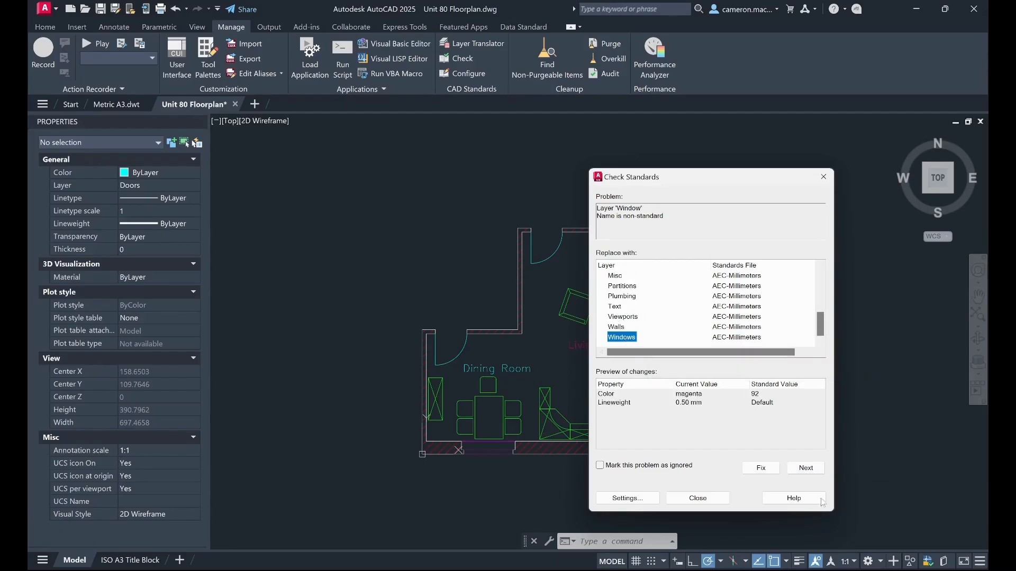
{"action": "left_click", "coordinate": [806, 470]}
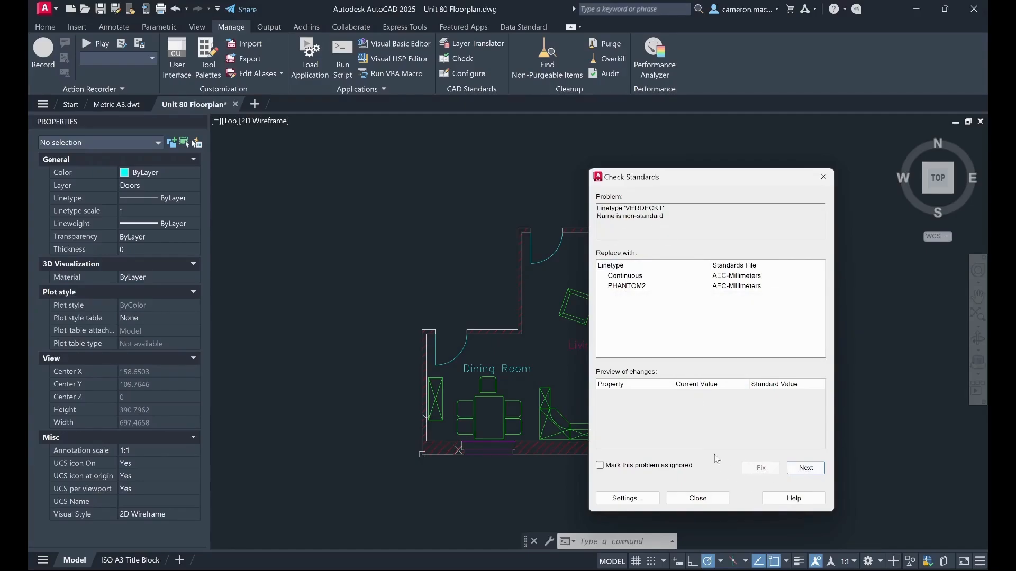
- Mark the non-standard linetypes VERDECKT and DASHEDX2 as ignored problems, advancing past each
{"action": "left_click", "coordinate": [600, 466]}
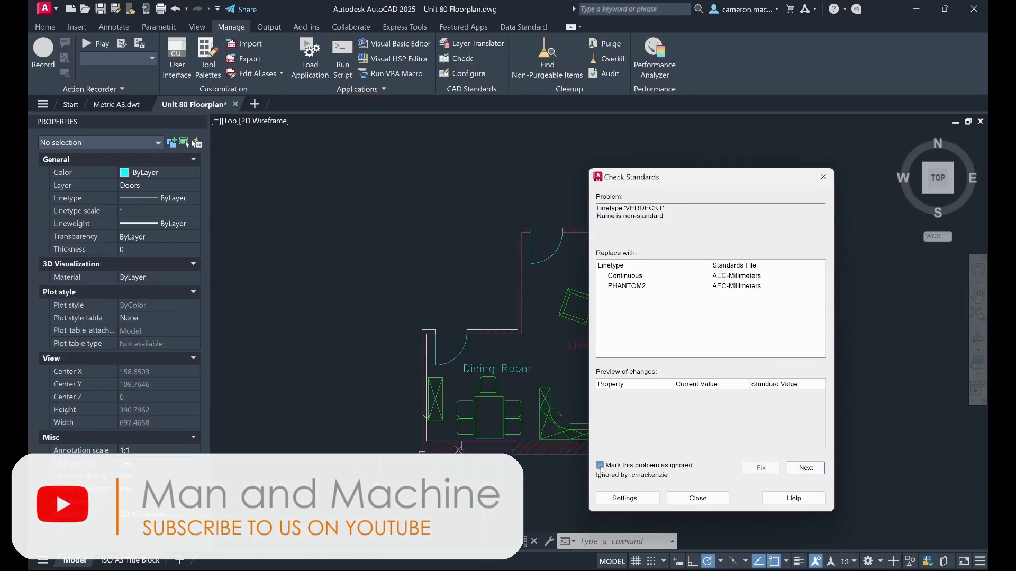
{"action": "left_click", "coordinate": [805, 468]}
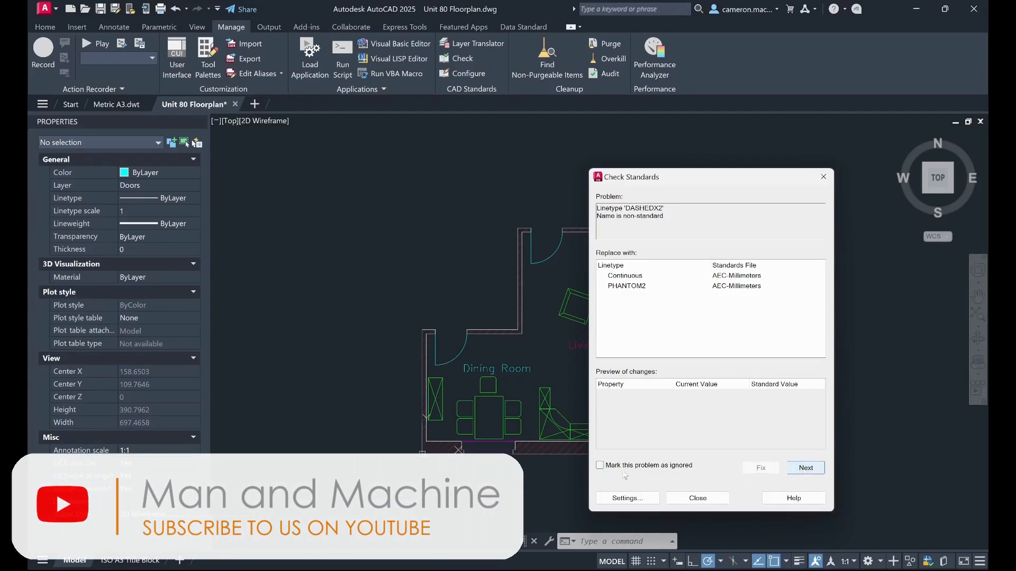
{"action": "left_click", "coordinate": [600, 466]}
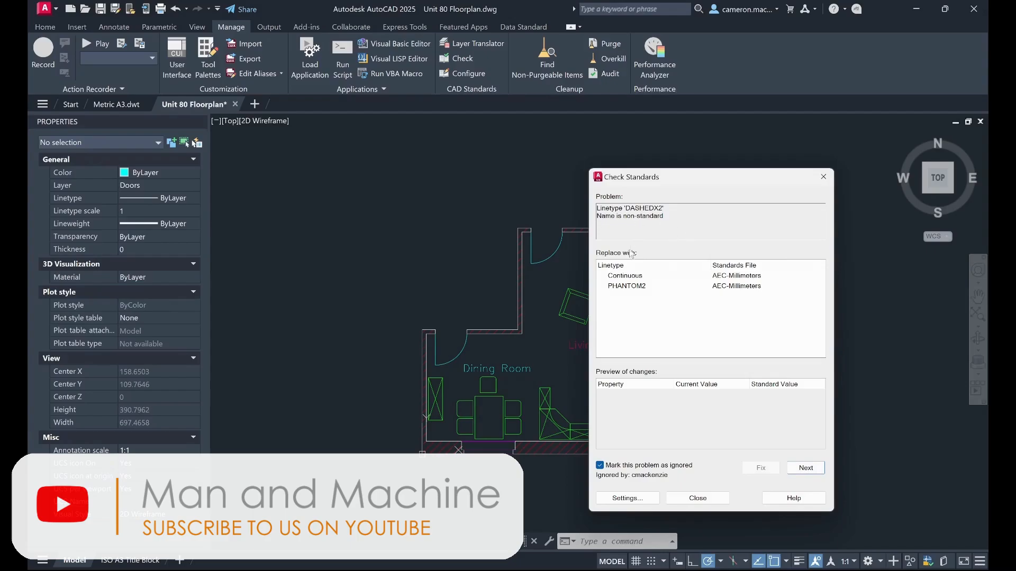
{"action": "left_click", "coordinate": [805, 468]}
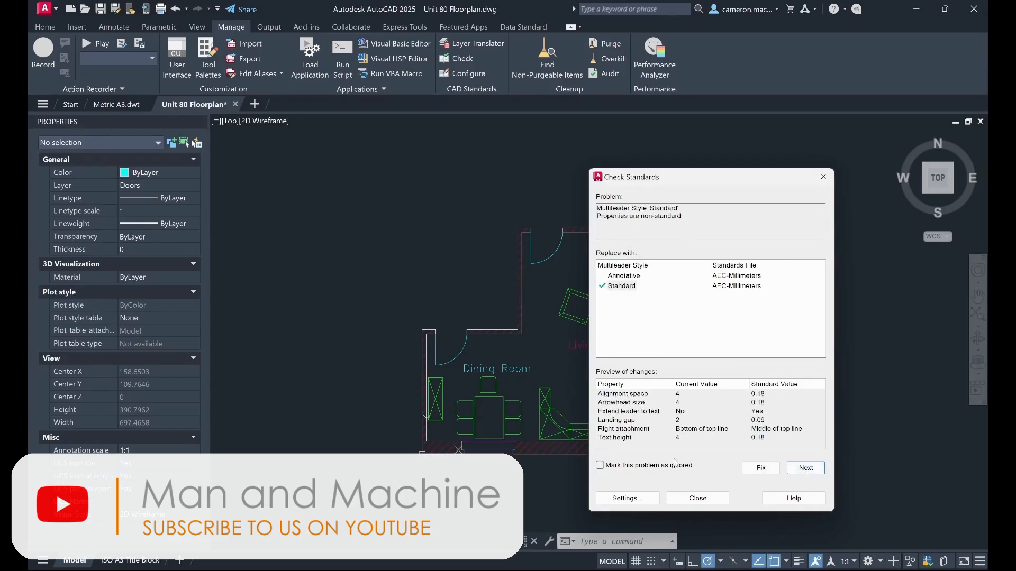
- Mark multileader style Standard, text styles Standard and ISO Proportional, and the final problem as ignored, and close the completed standards check
{"action": "left_click", "coordinate": [600, 466]}
{"action": "left_click", "coordinate": [820, 469]}
{"action": "left_click", "coordinate": [600, 465]}
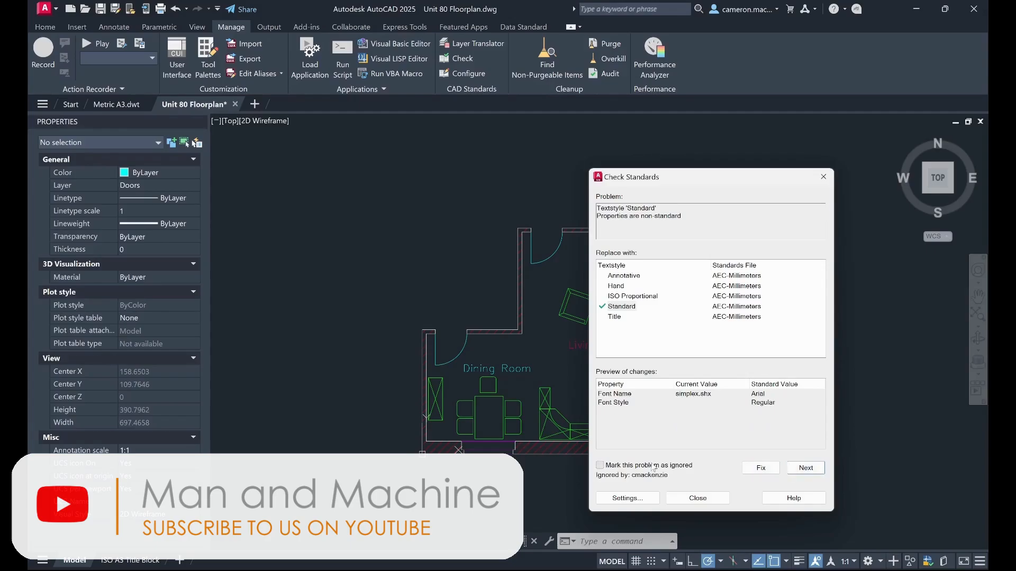
{"action": "left_click", "coordinate": [801, 472]}
{"action": "left_click", "coordinate": [600, 466]}
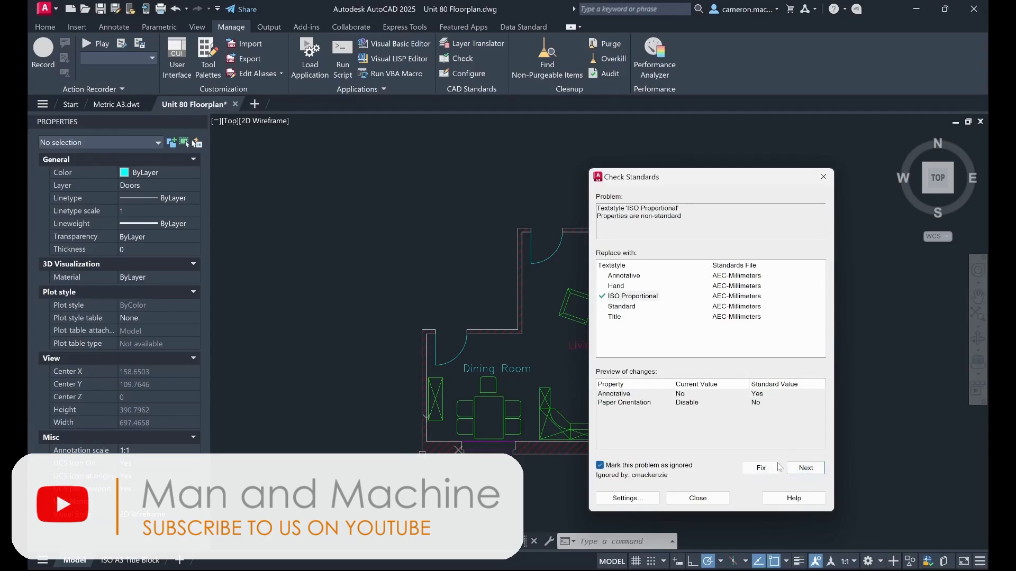
{"action": "left_click", "coordinate": [812, 470]}
{"action": "left_click", "coordinate": [600, 465]}
{"action": "left_click", "coordinate": [809, 468]}
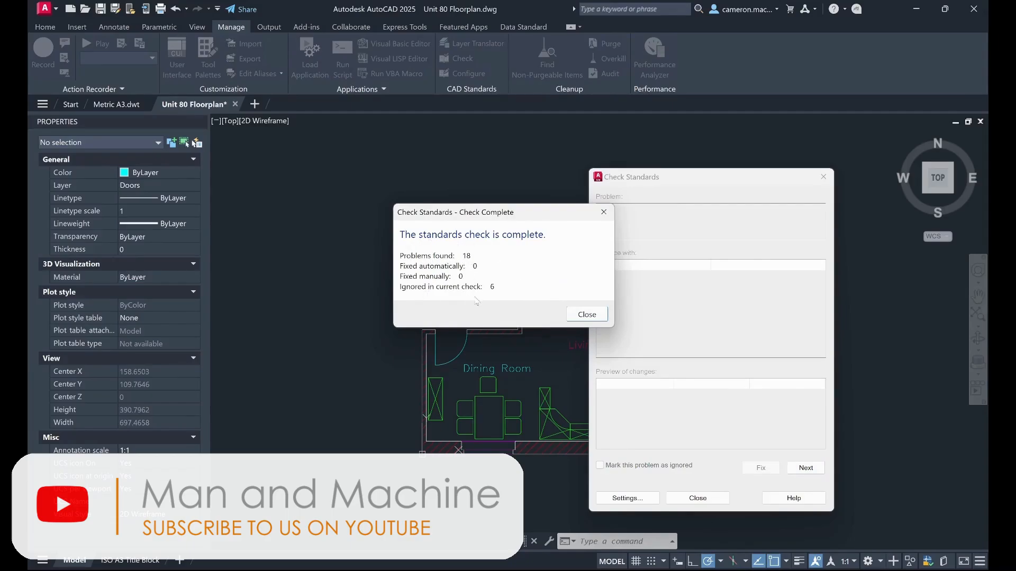
{"action": "left_click", "coordinate": [582, 316]}
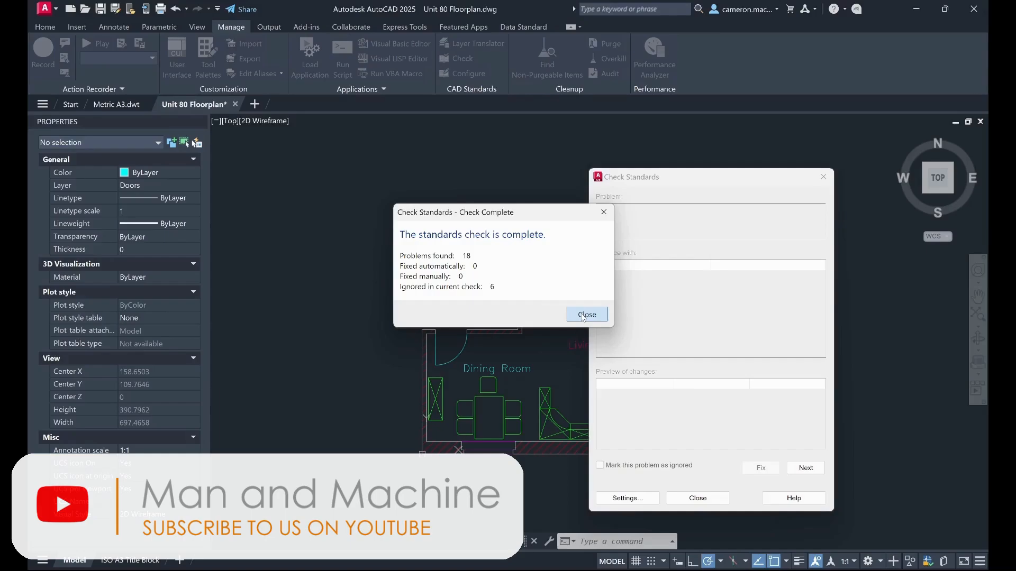
{"action": "left_click", "coordinate": [824, 176]}
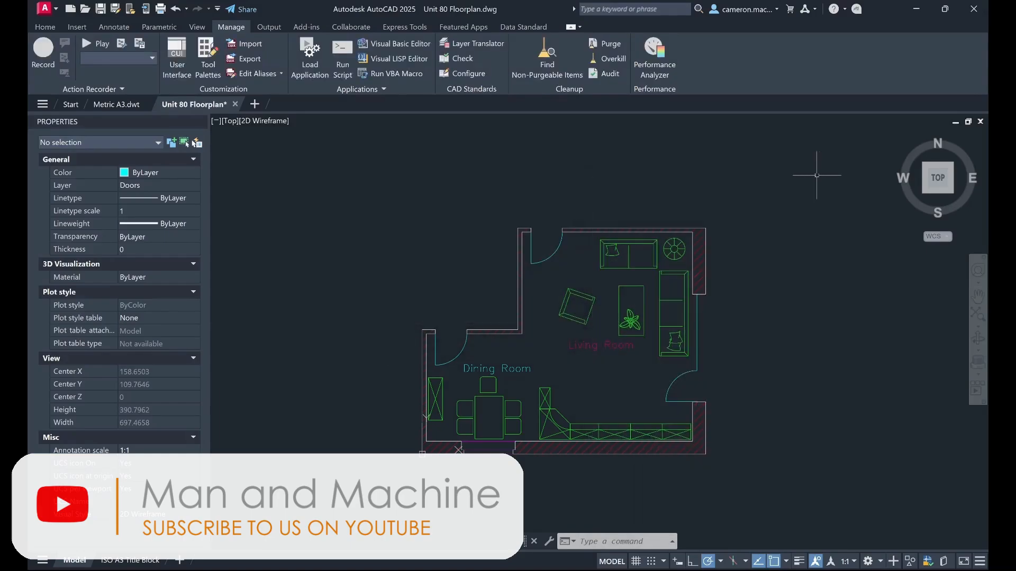
- Review the drawing's layers and their properties in the Layer Properties Manager, and close it
{"action": "left_click", "coordinate": [53, 31]}
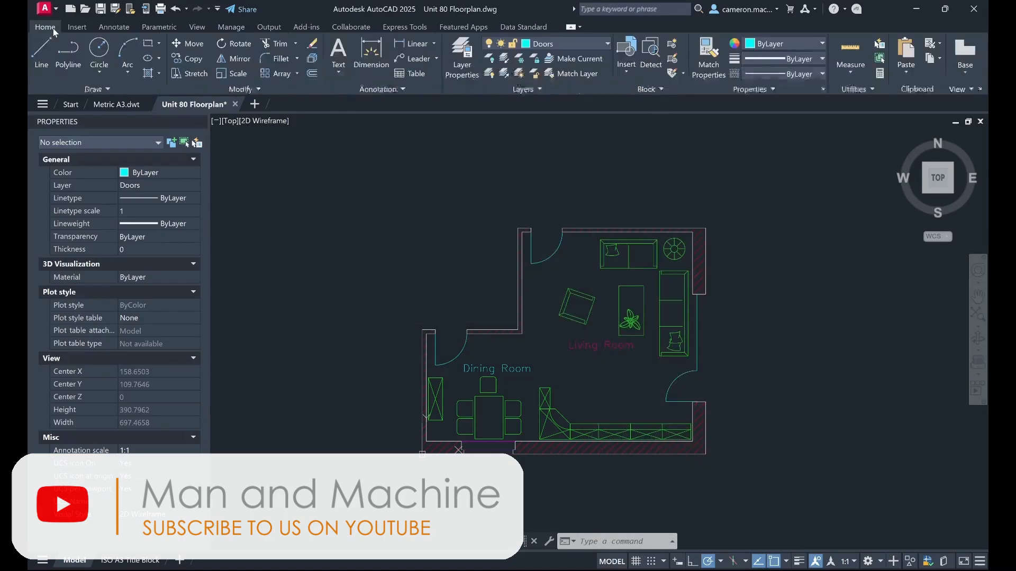
{"action": "left_click", "coordinate": [467, 54]}
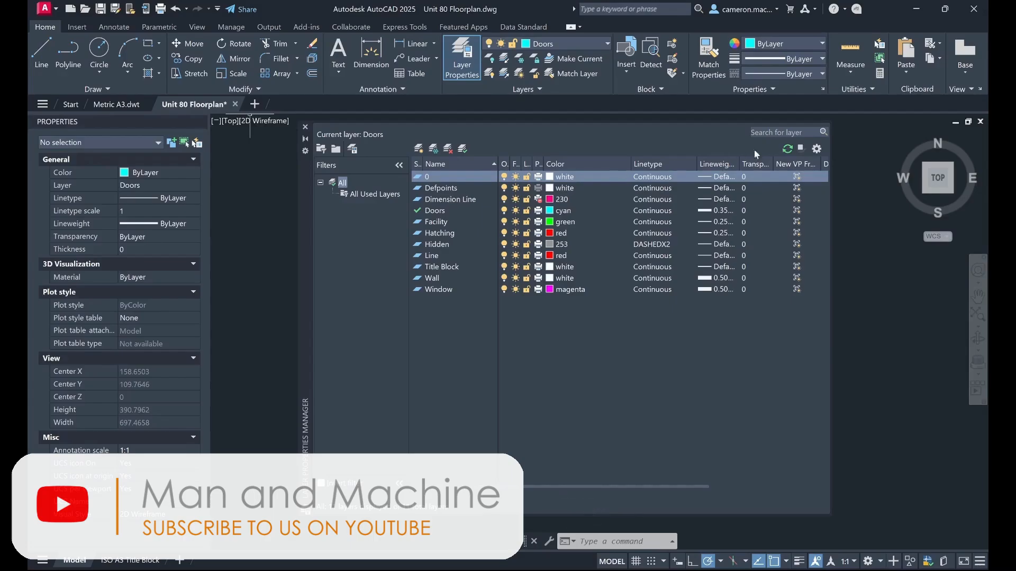
{"action": "left_click", "coordinate": [305, 127]}
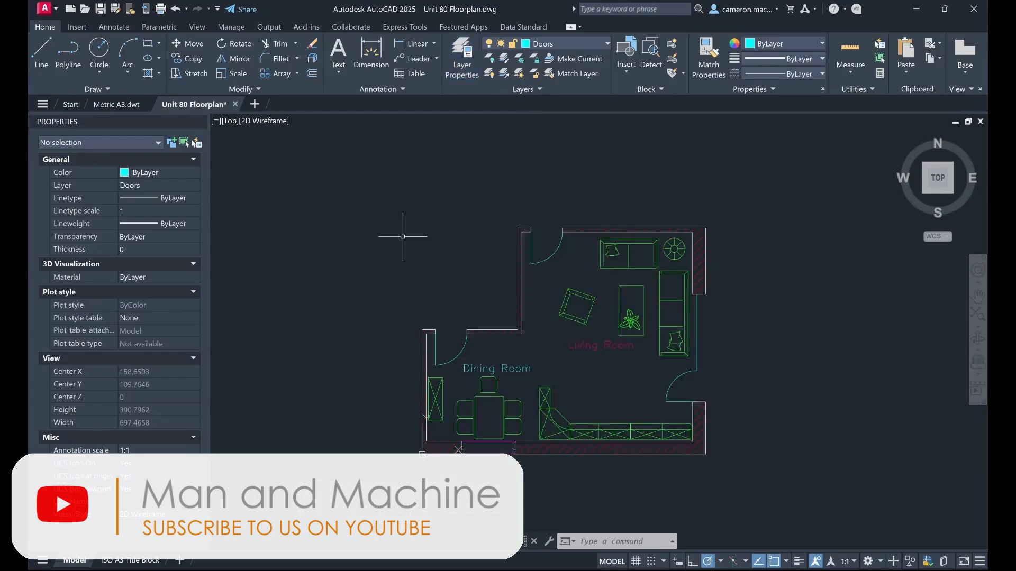
- Review the text styles and dimension styles available in the drawing without changing the current ones
{"action": "middle_click_drag", "start_coordinate": [405, 230], "coordinate": [417, 224]}
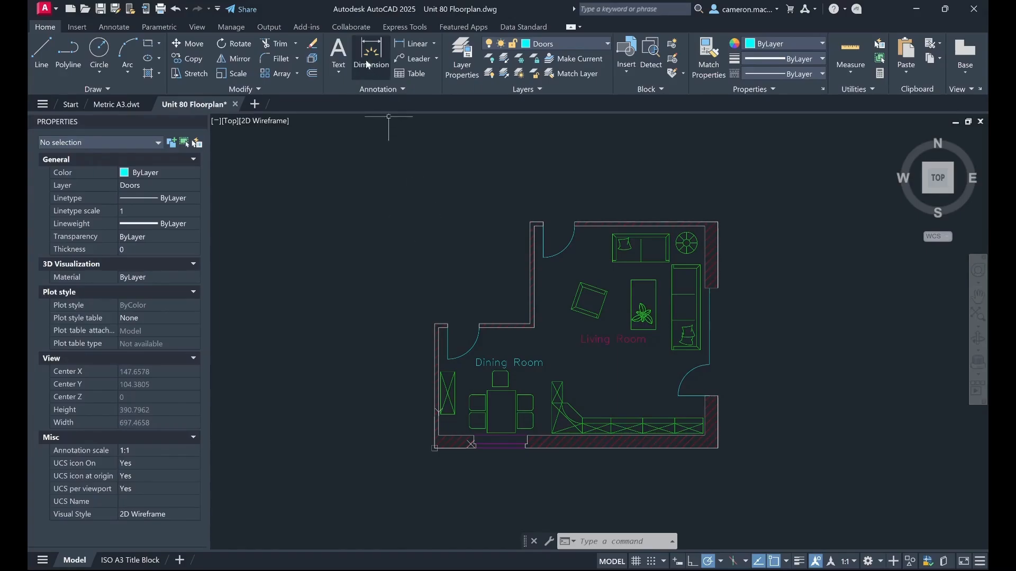
{"action": "left_click", "coordinate": [113, 27]}
{"action": "left_click", "coordinate": [138, 45]}
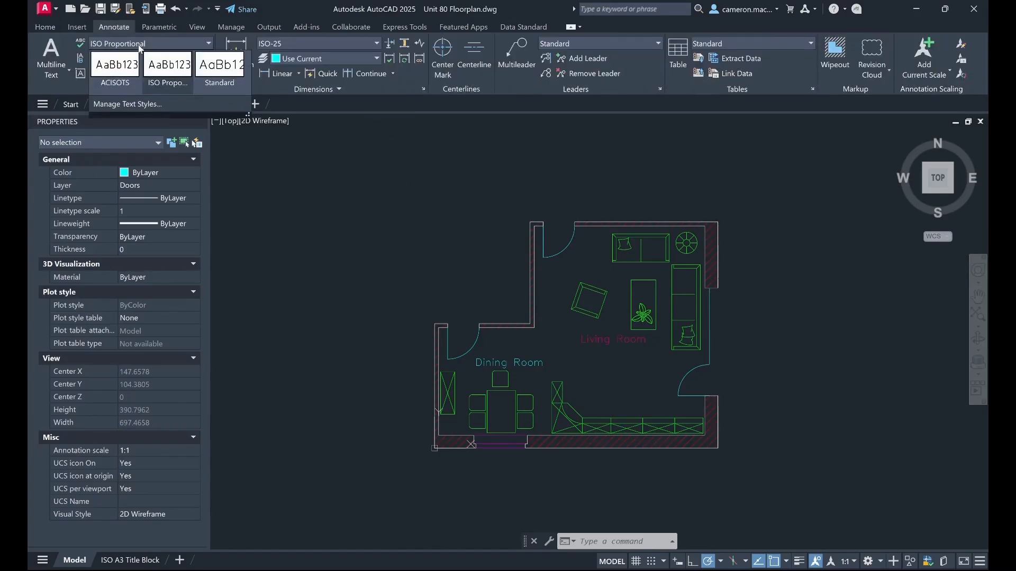
{"action": "left_click", "coordinate": [139, 45]}
{"action": "left_click", "coordinate": [295, 43]}
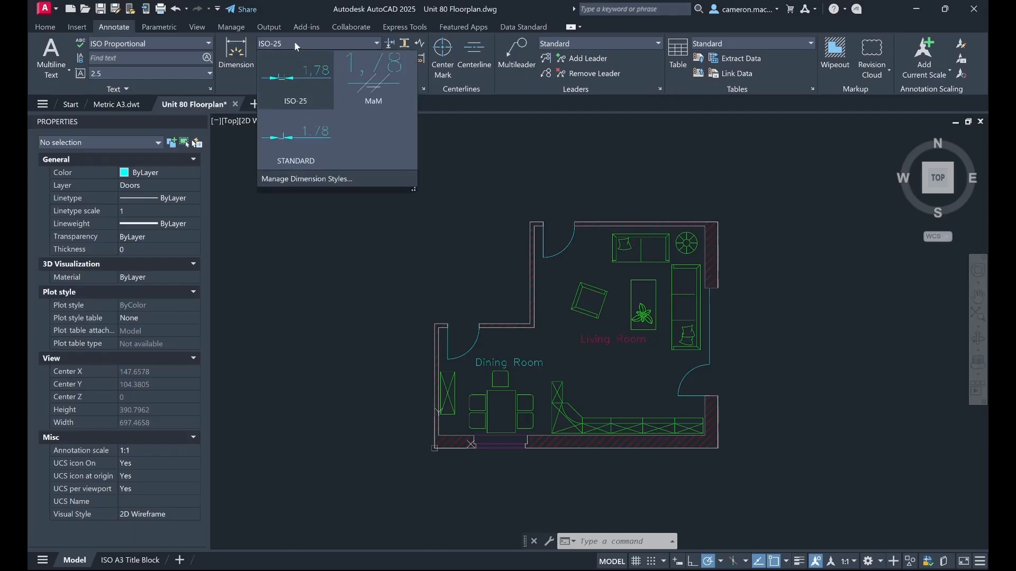
{"action": "left_click", "coordinate": [295, 43]}
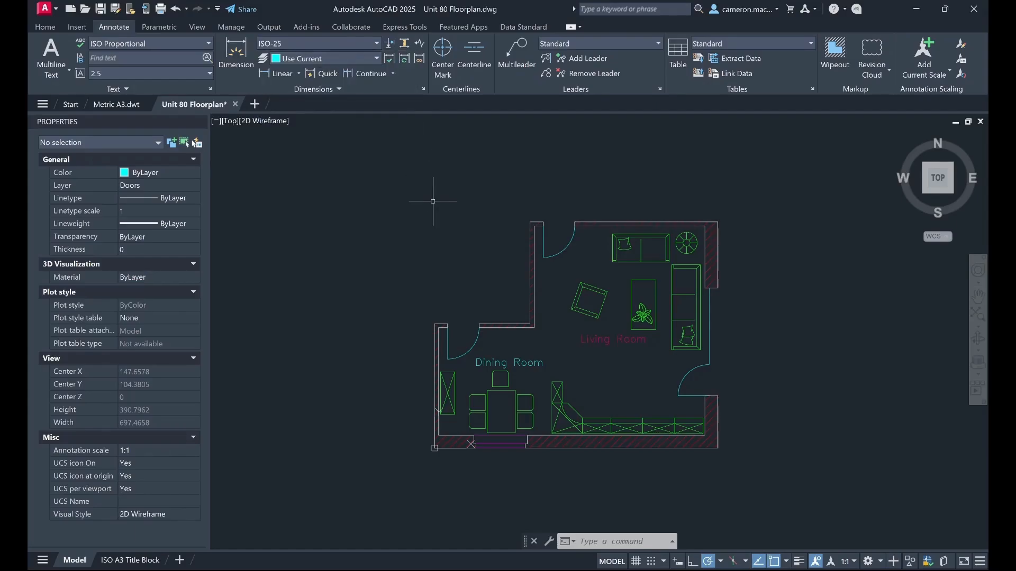